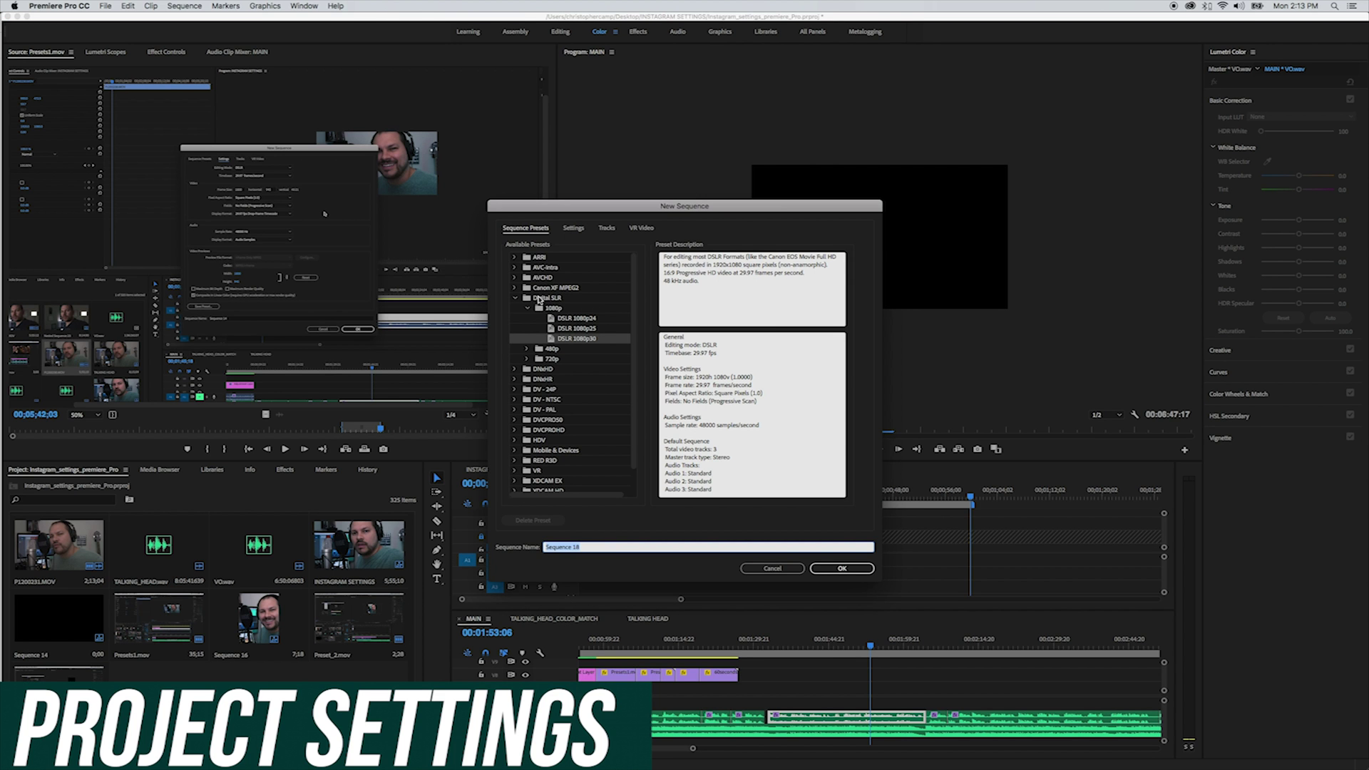
Step: Start from the Digital SLR 1080p30 preset and bring up its sequence settings
left_click(553, 308)
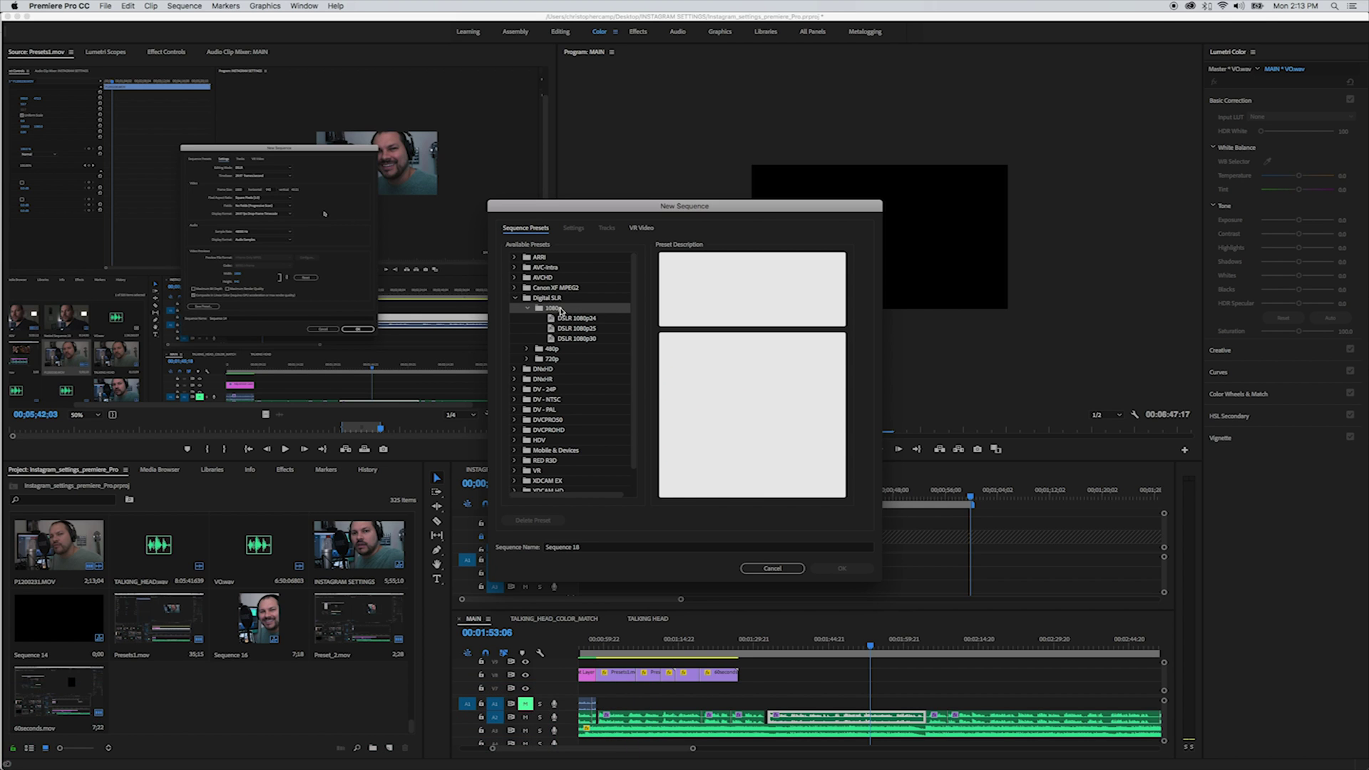
left_click(570, 340)
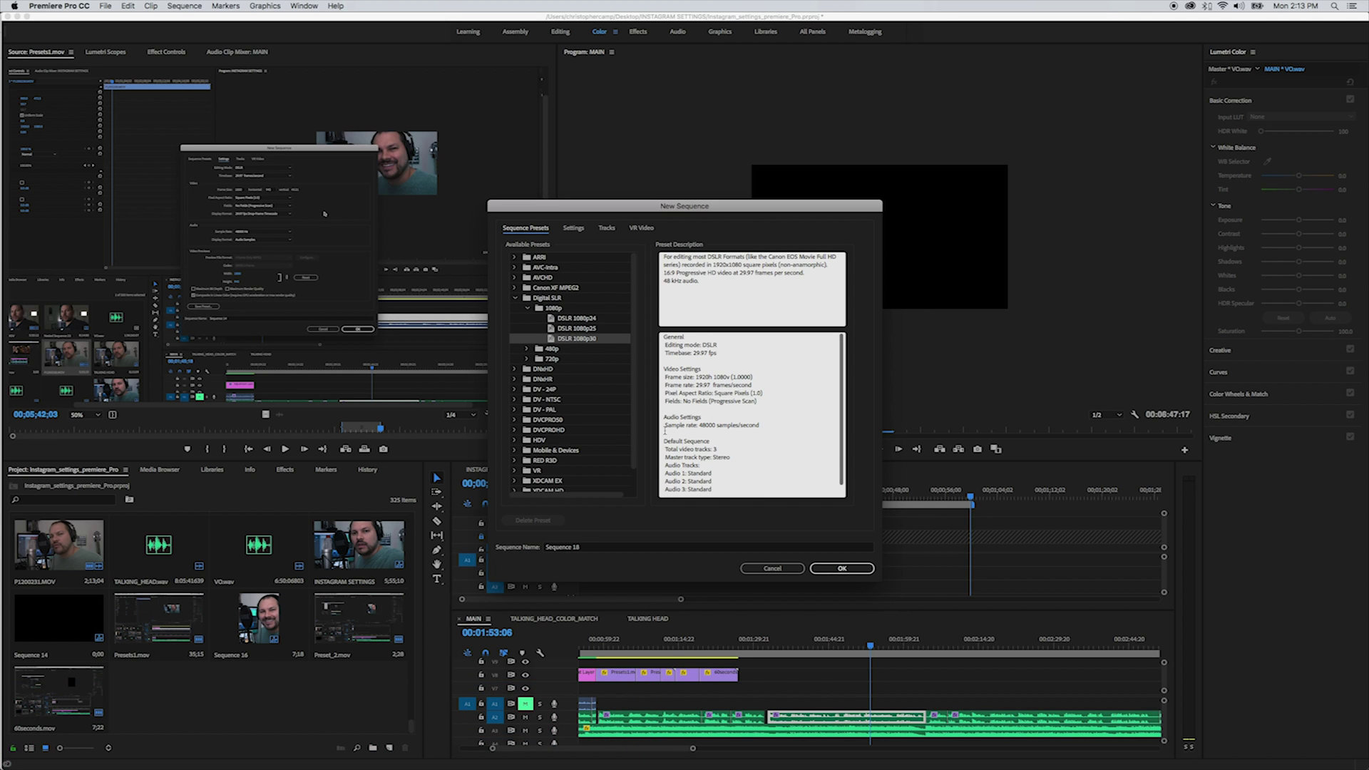
left_click(574, 228)
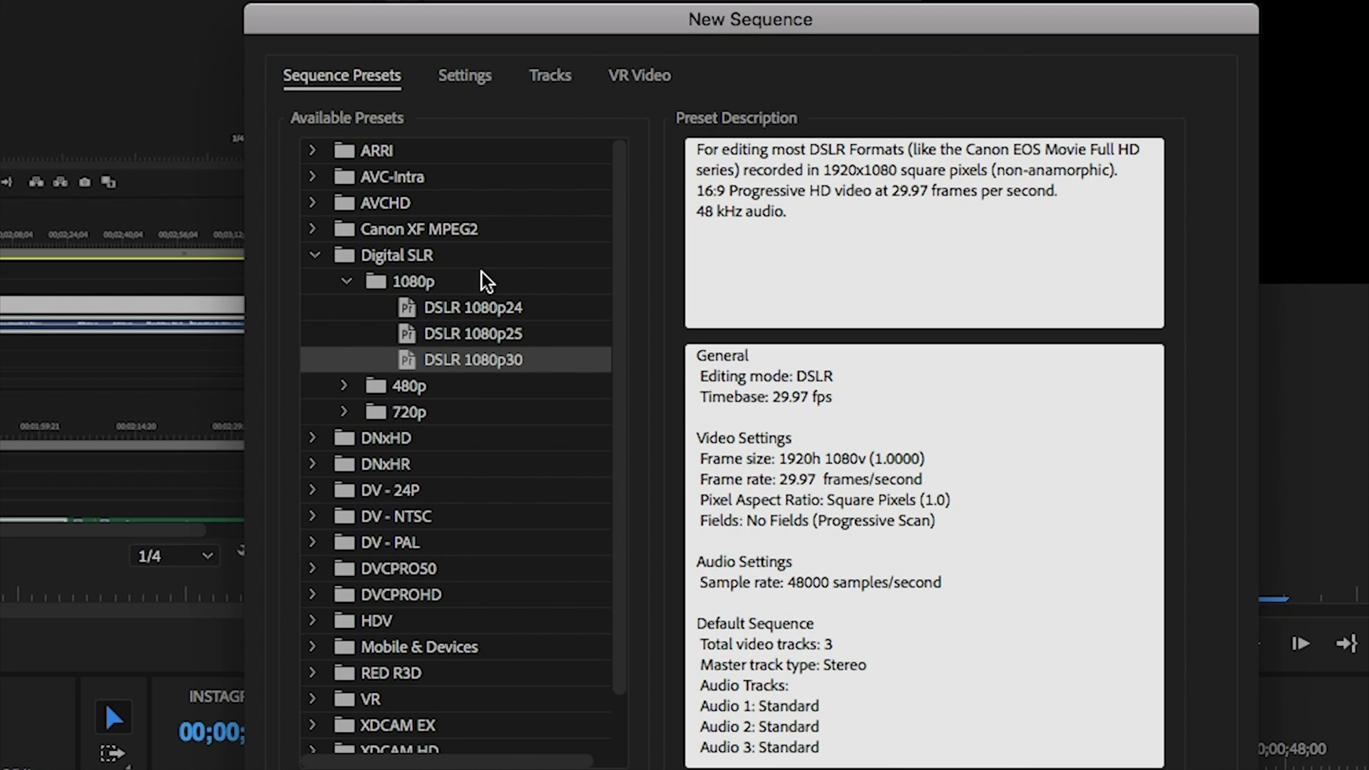
left_click(373, 257)
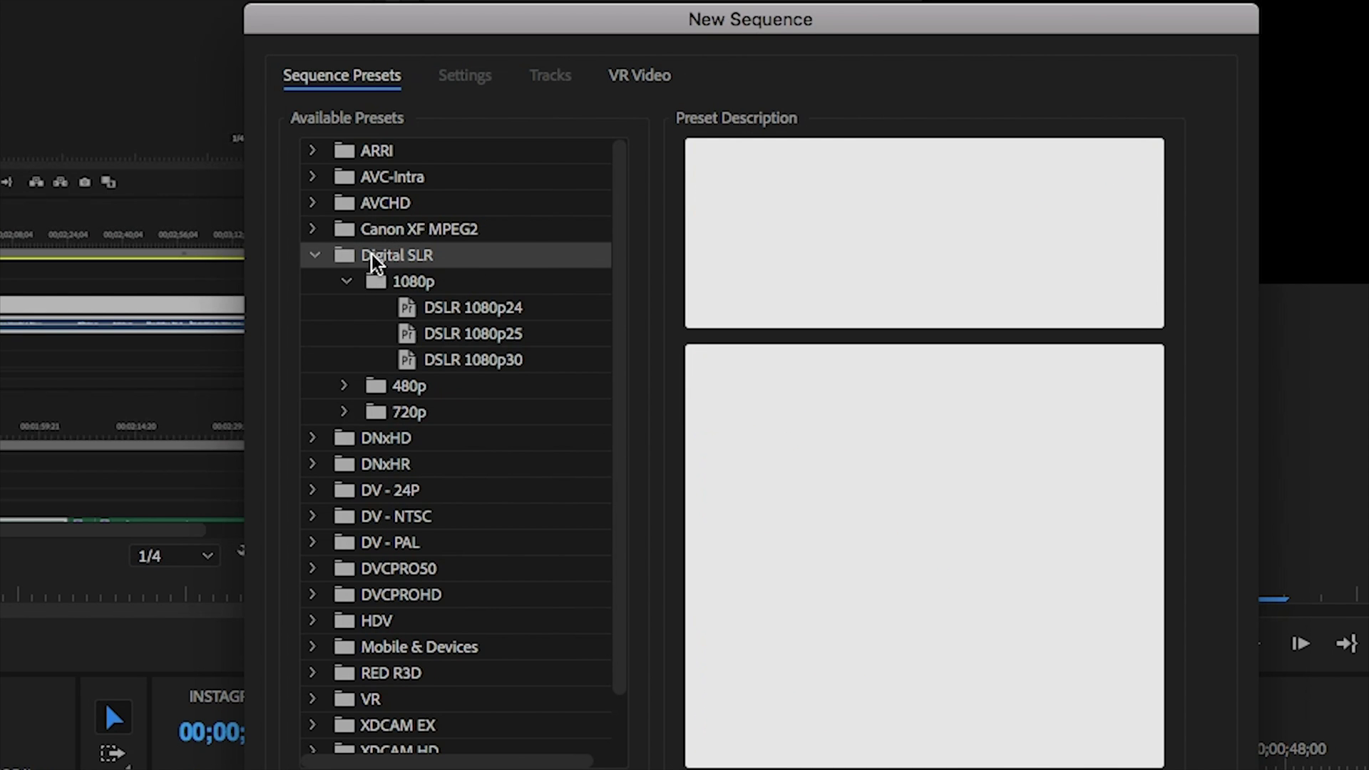
left_click(419, 285)
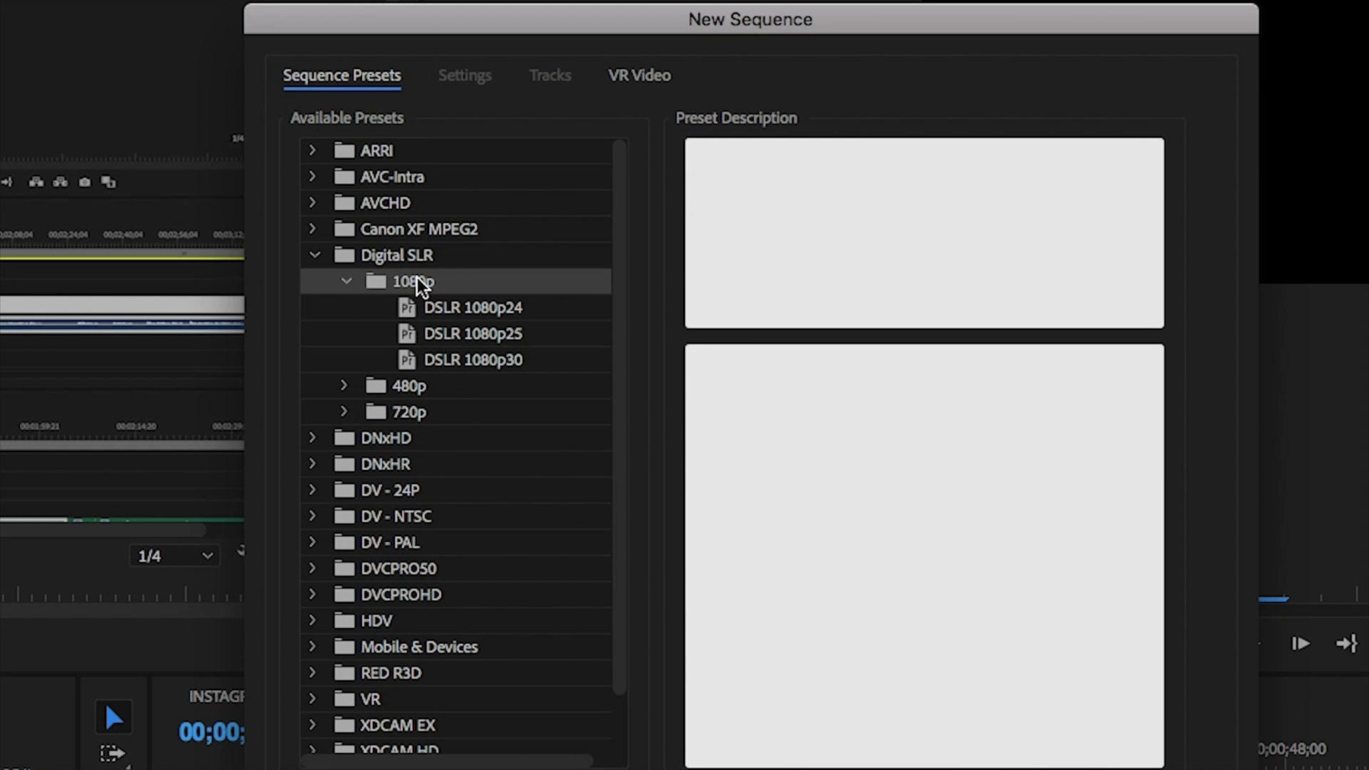
left_click(452, 365)
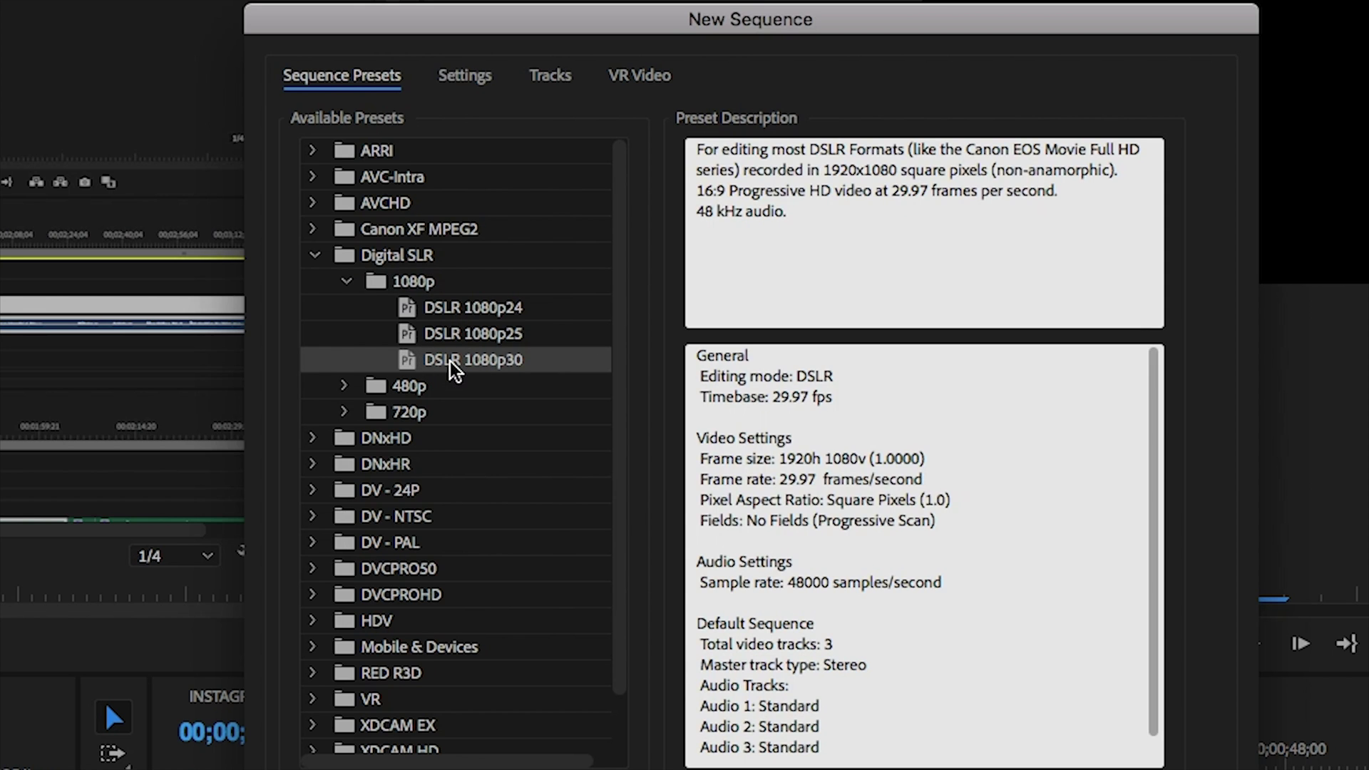
left_click(465, 79)
Step: Set the frame size to 1800 × 945 and save it as the Instagram Landscape preset
double_click(541, 234)
type("1800")
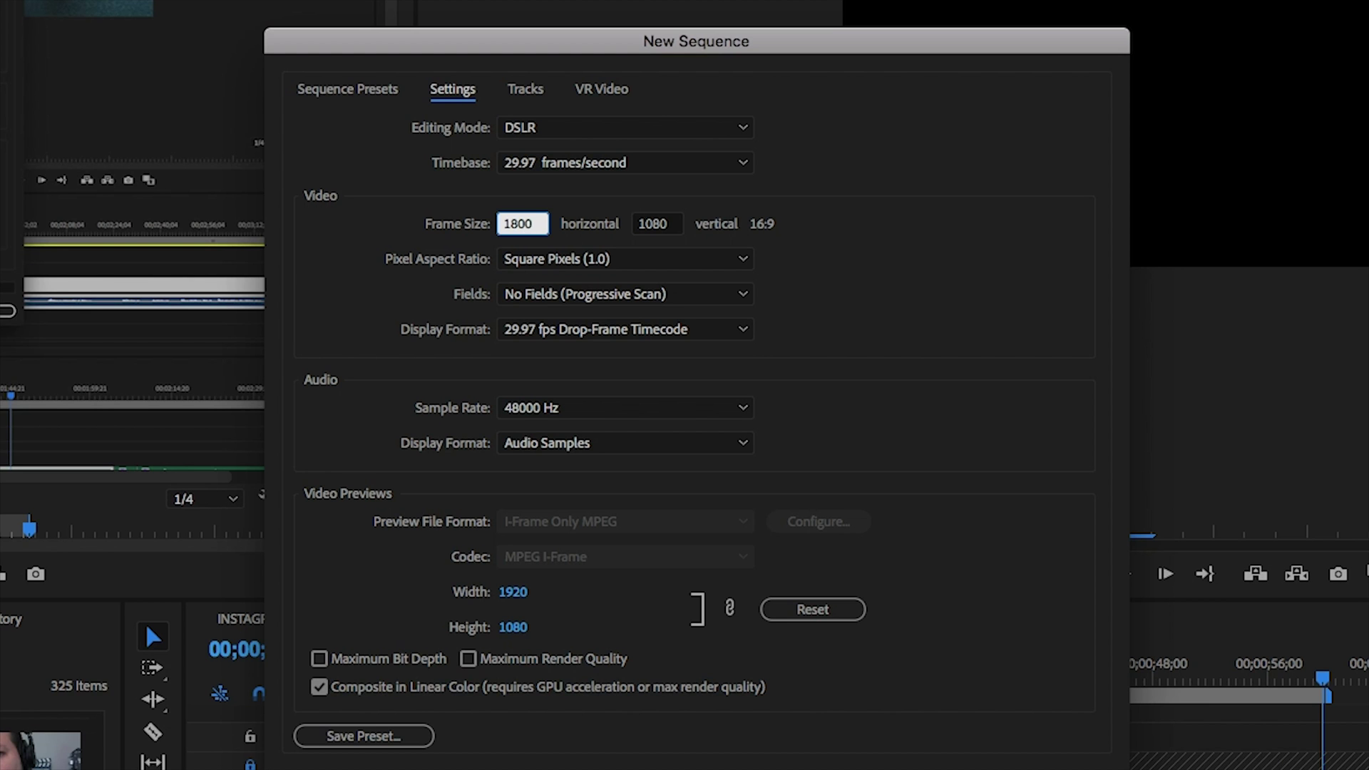
key("Tab")
type("945")
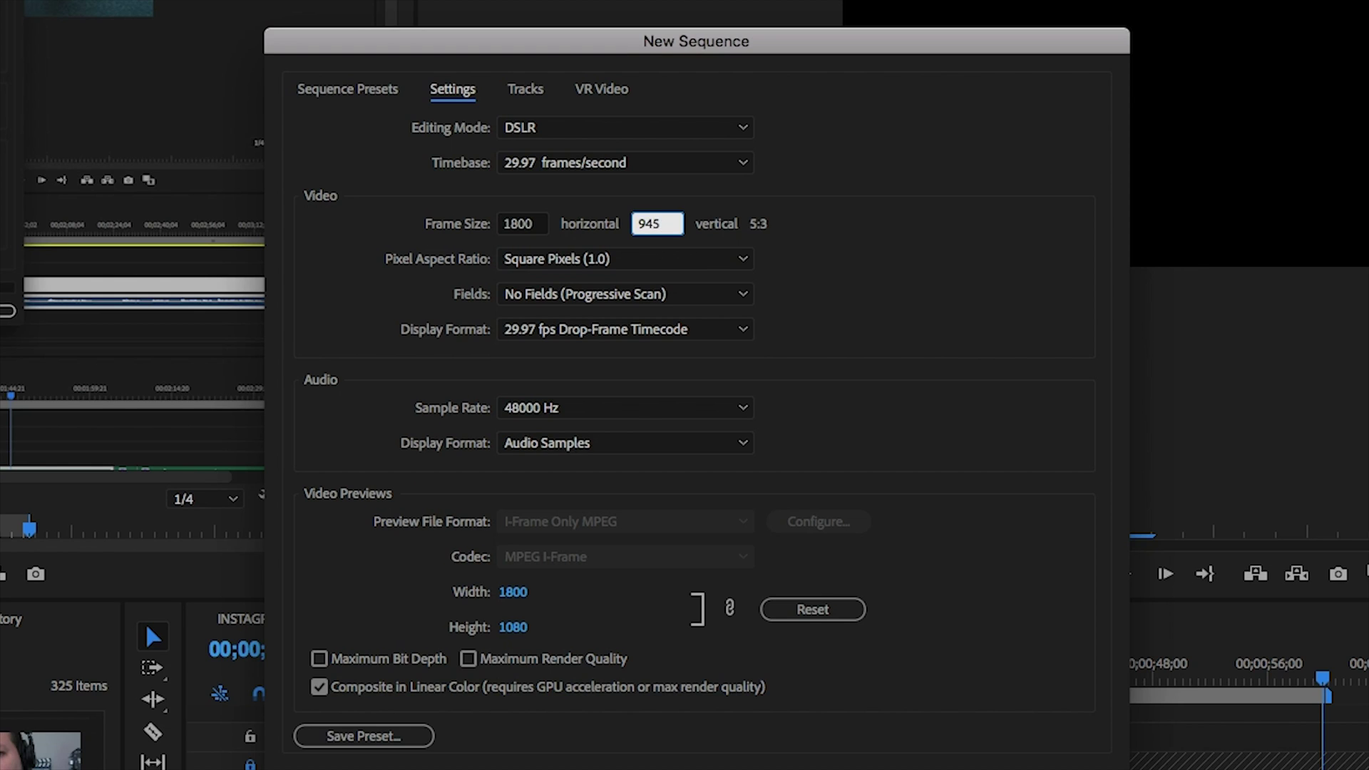
left_click(895, 235)
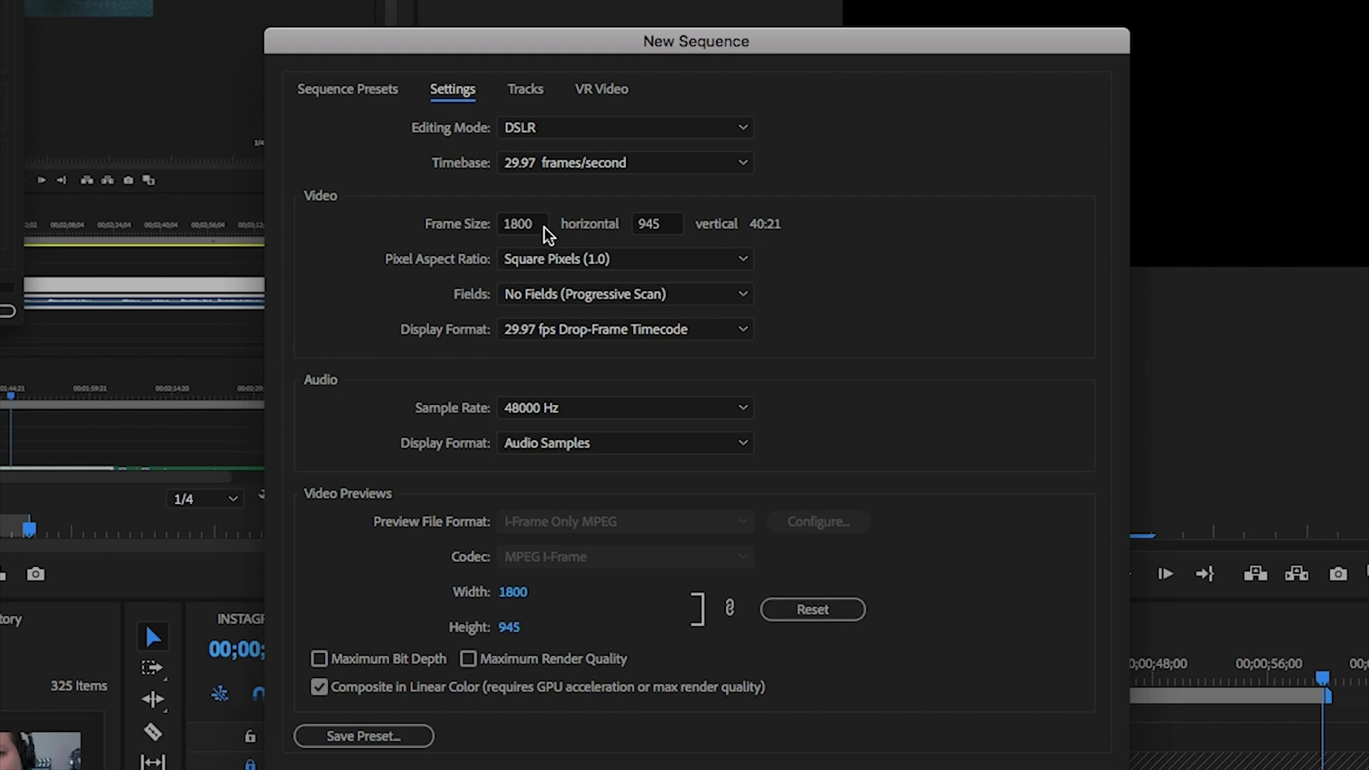
left_click(382, 737)
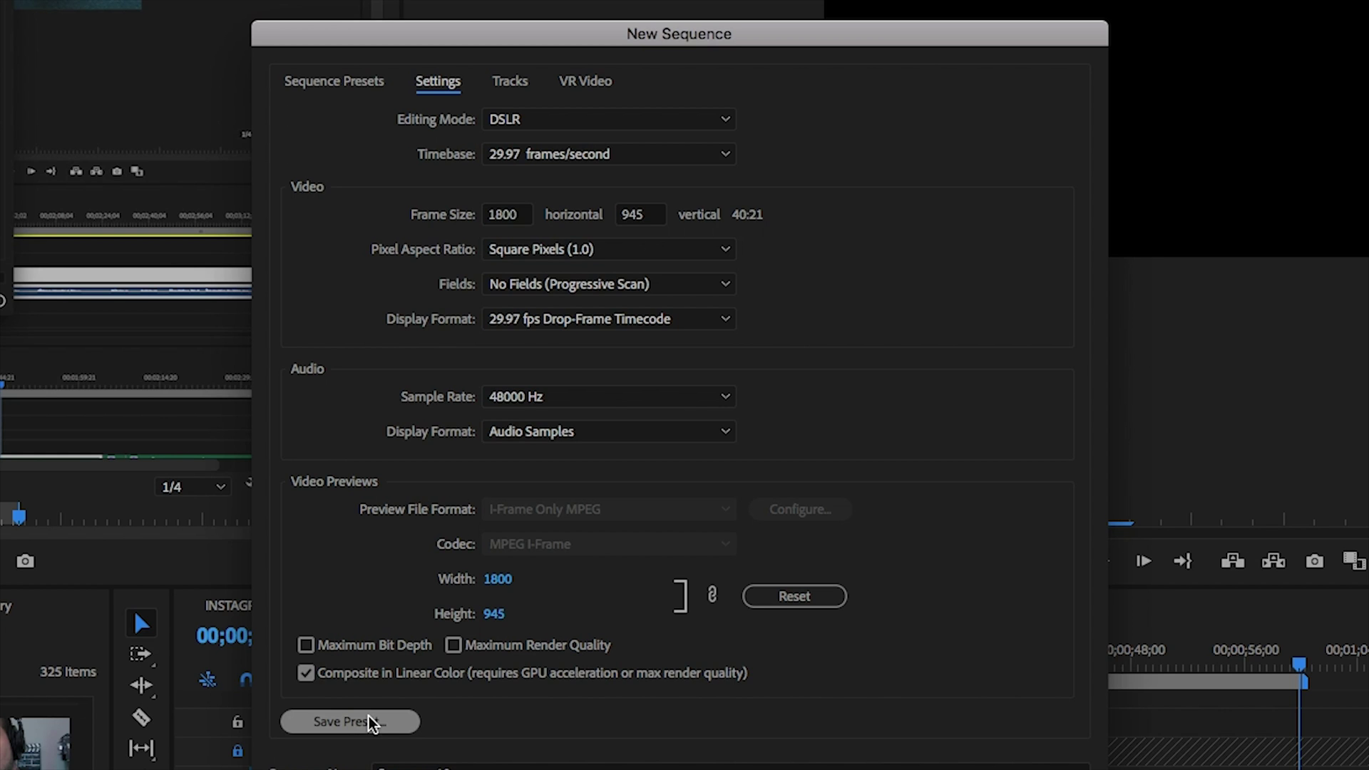
left_click(371, 724)
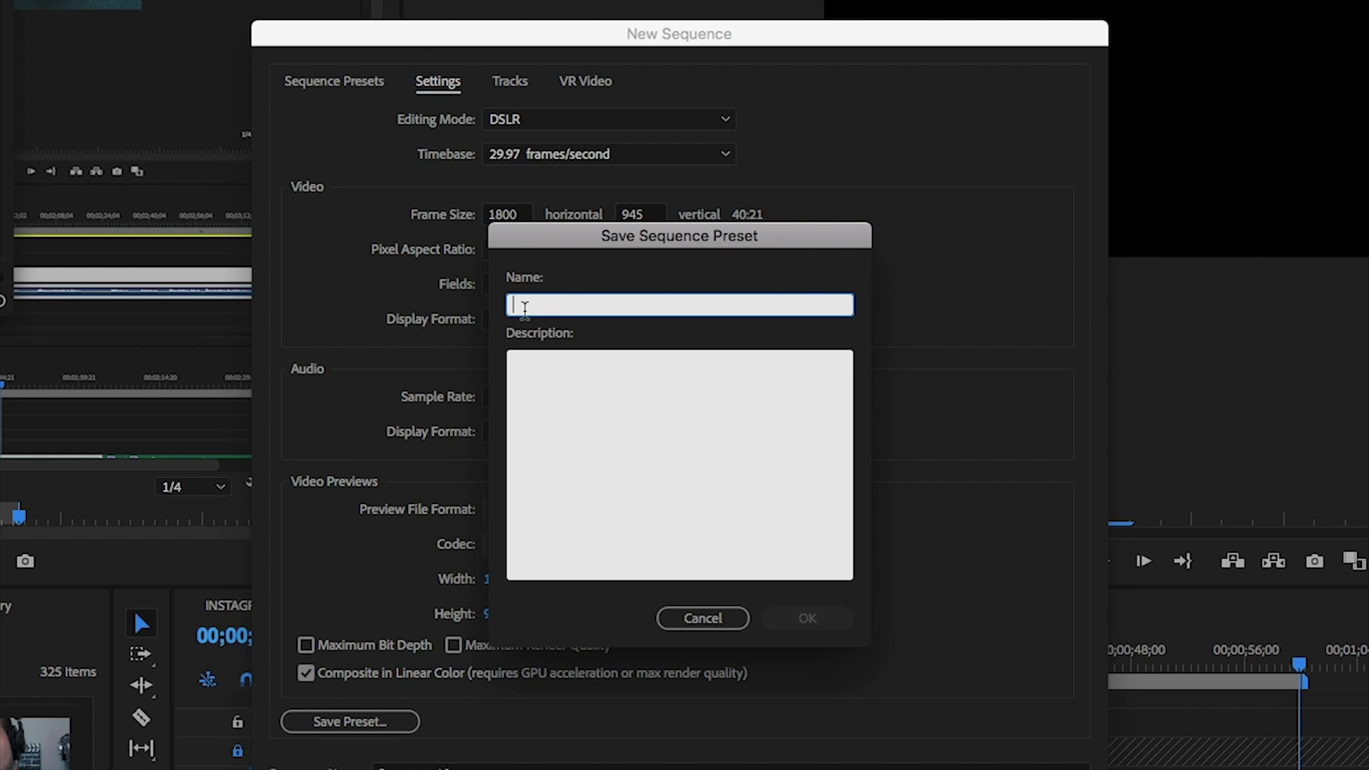
type("Instagram Landscape")
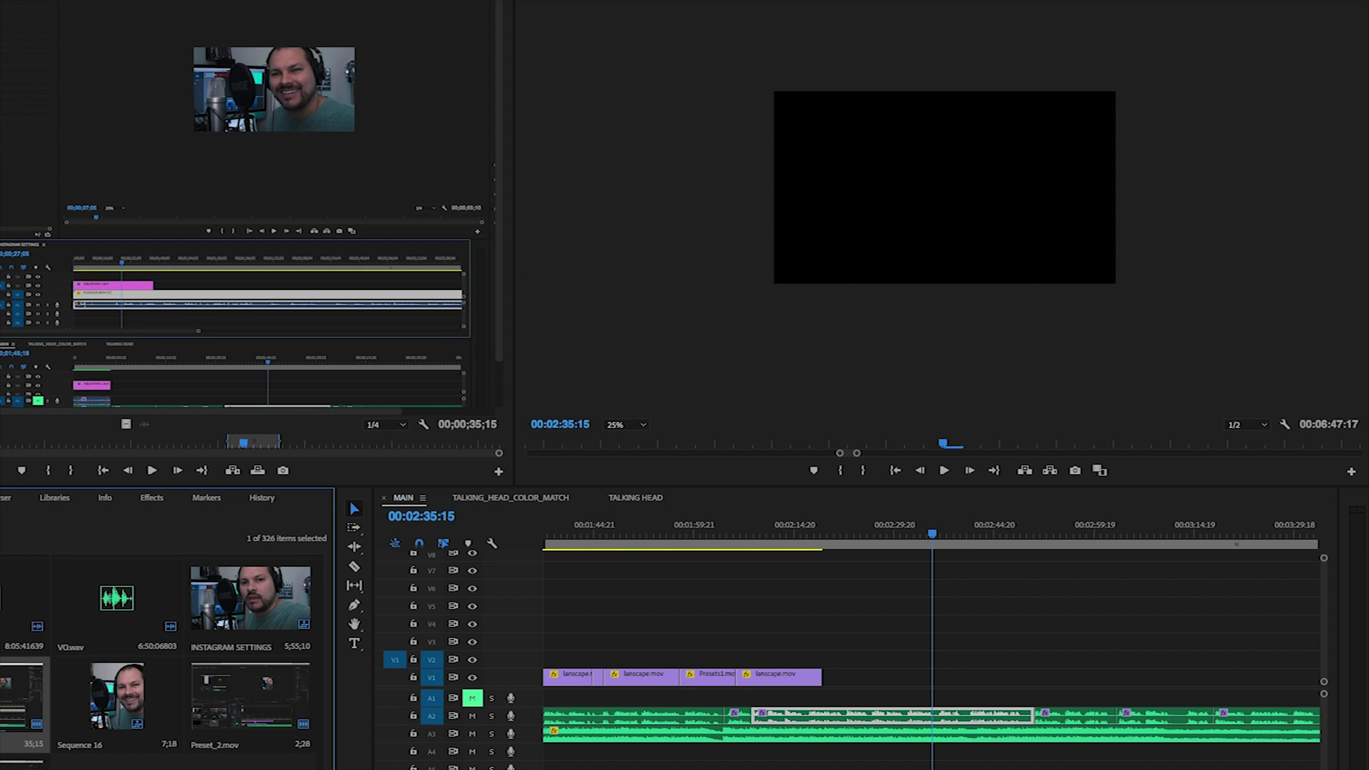
left_click(299, 762)
Step: Start a new sequence from the DSLR 1080p30 preset and show its settings
left_click(315, 680)
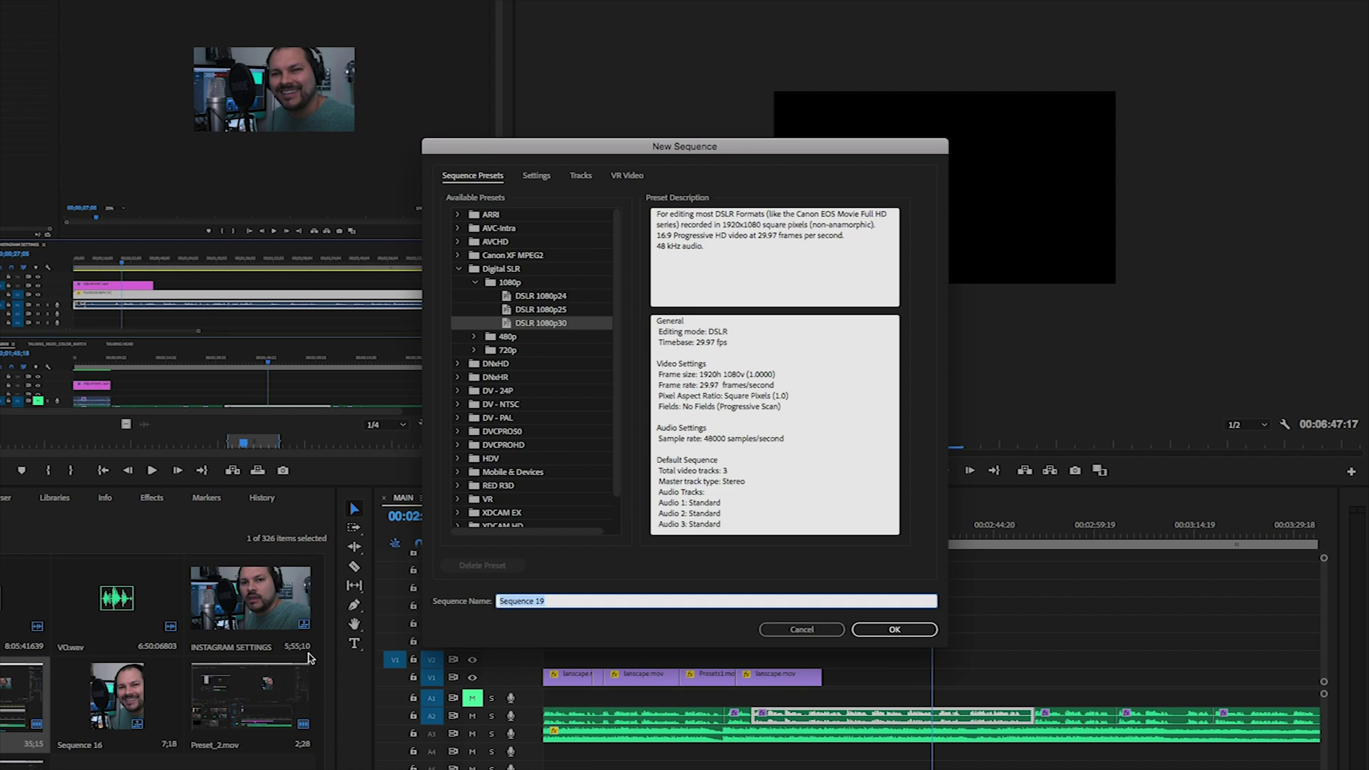
left_click(510, 283)
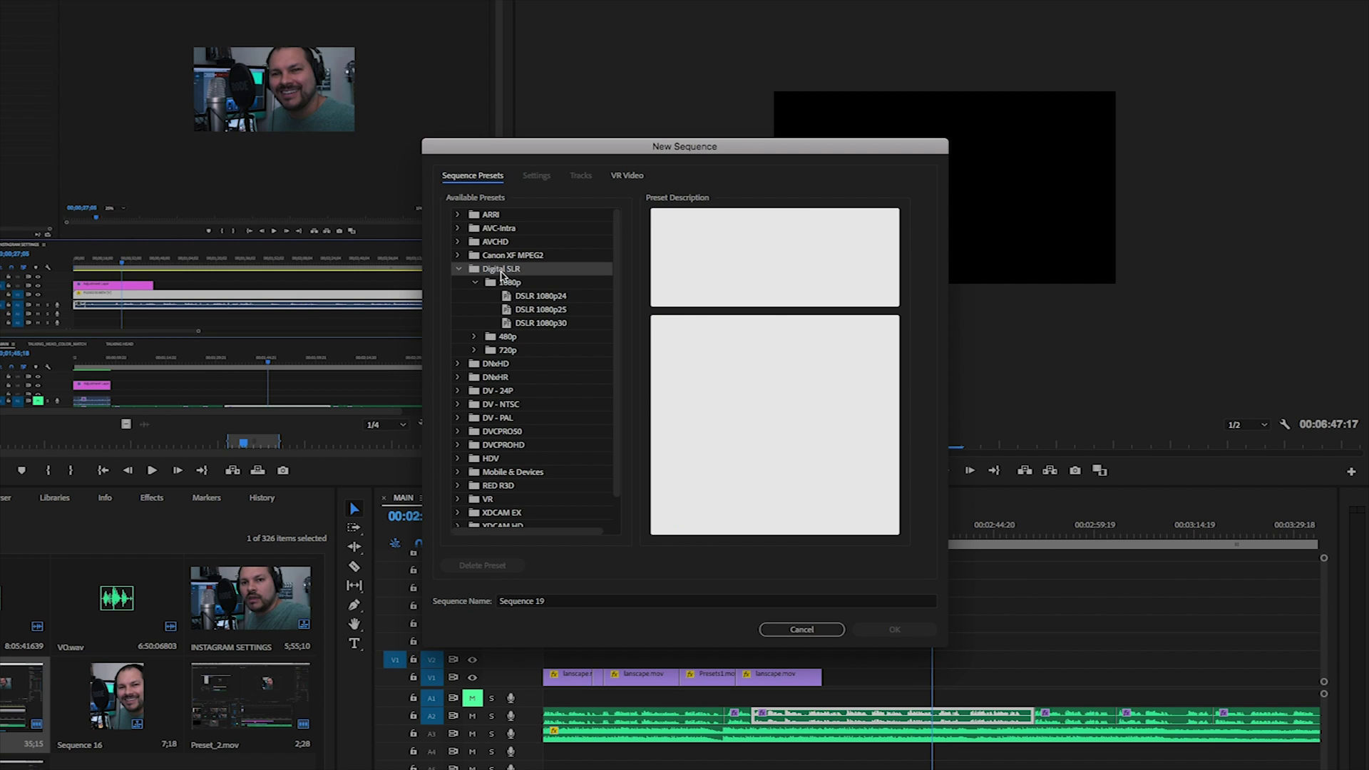
left_click(546, 324)
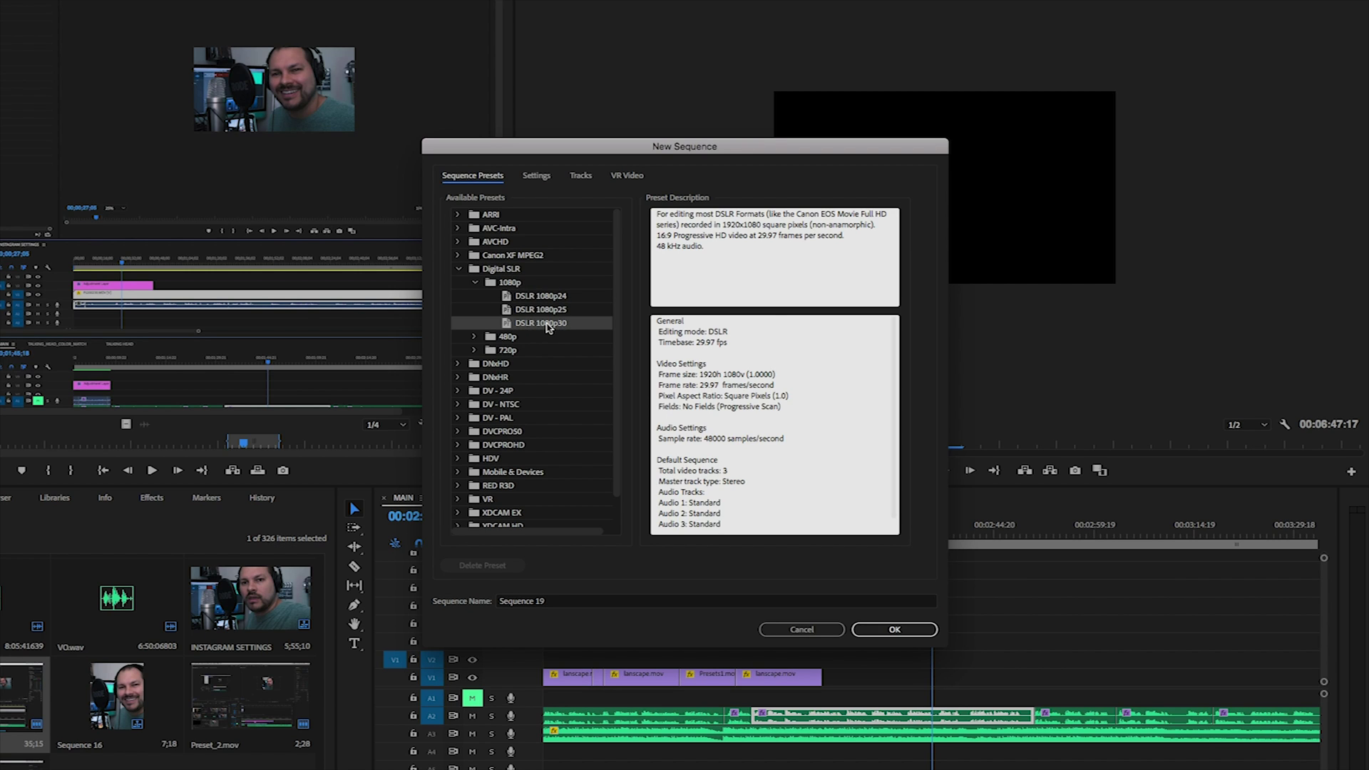
left_click(535, 177)
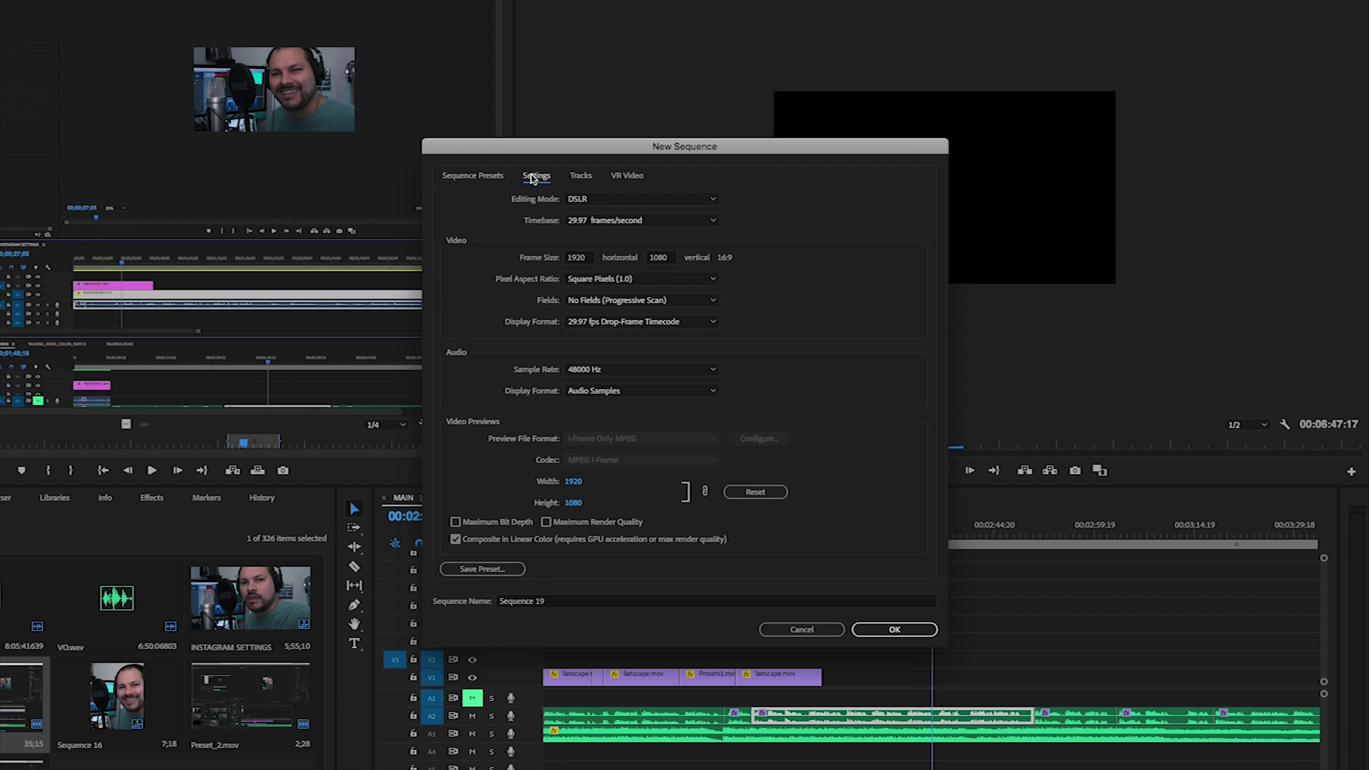
Step: Set the frame size to 864 × 1080 and save it as the Instagram Vertical preset
left_click(578, 256)
type("864")
left_click(633, 247)
left_click(670, 260)
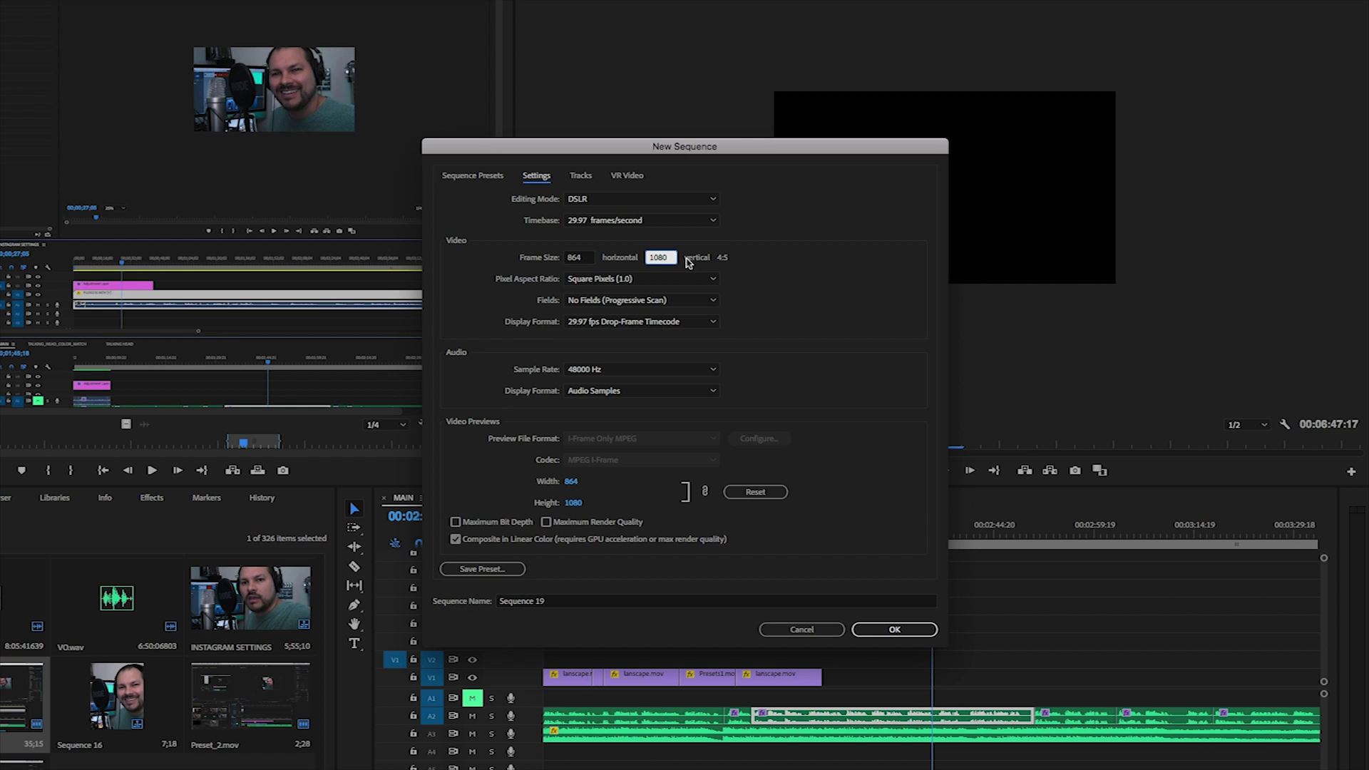
left_click(745, 258)
left_click(490, 571)
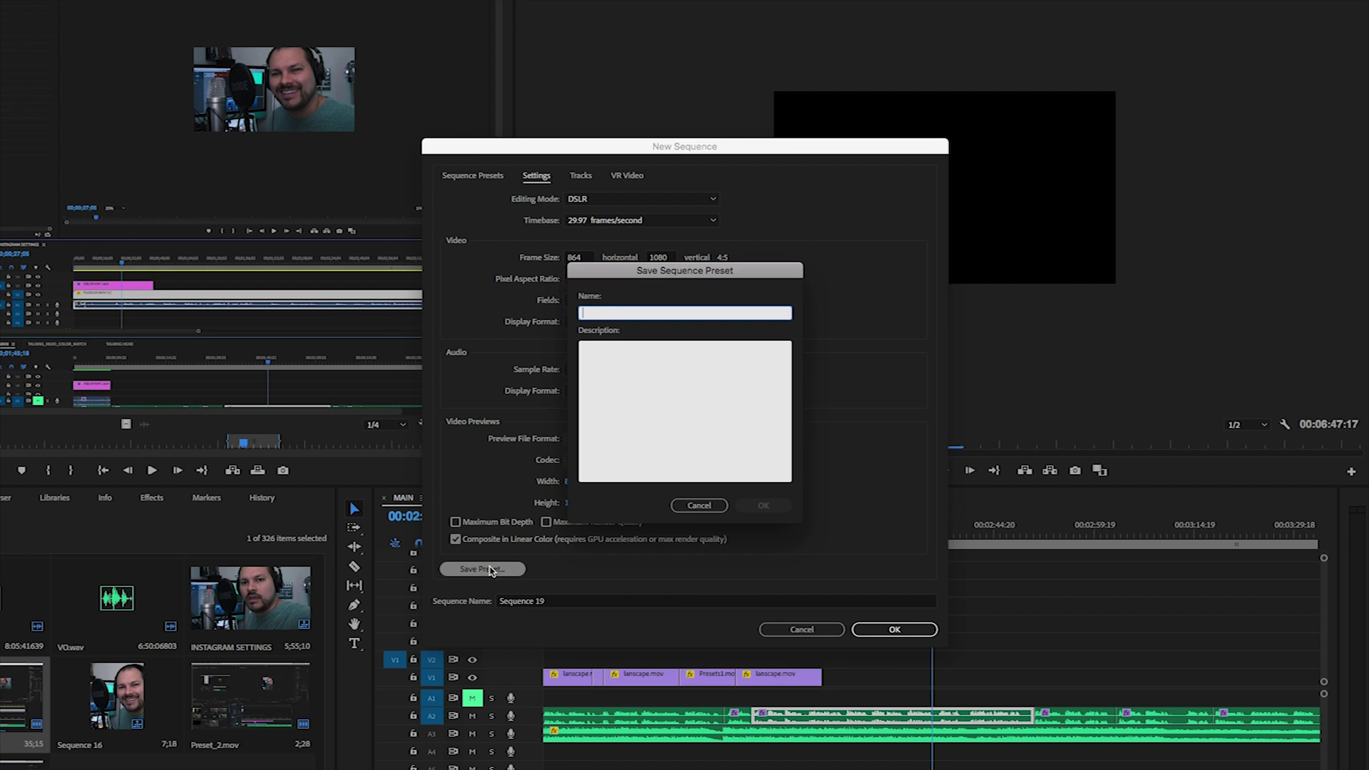
type("Instagram Vertical")
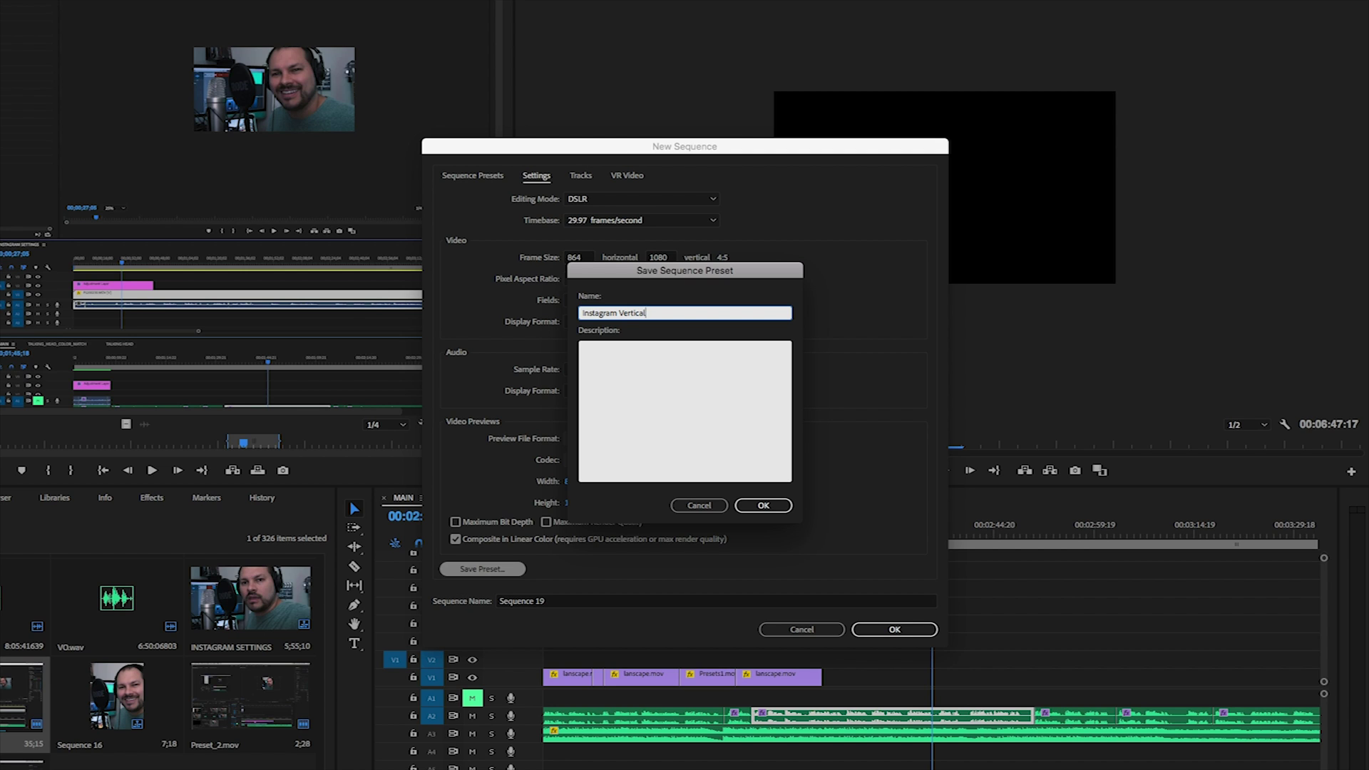
left_click(767, 508)
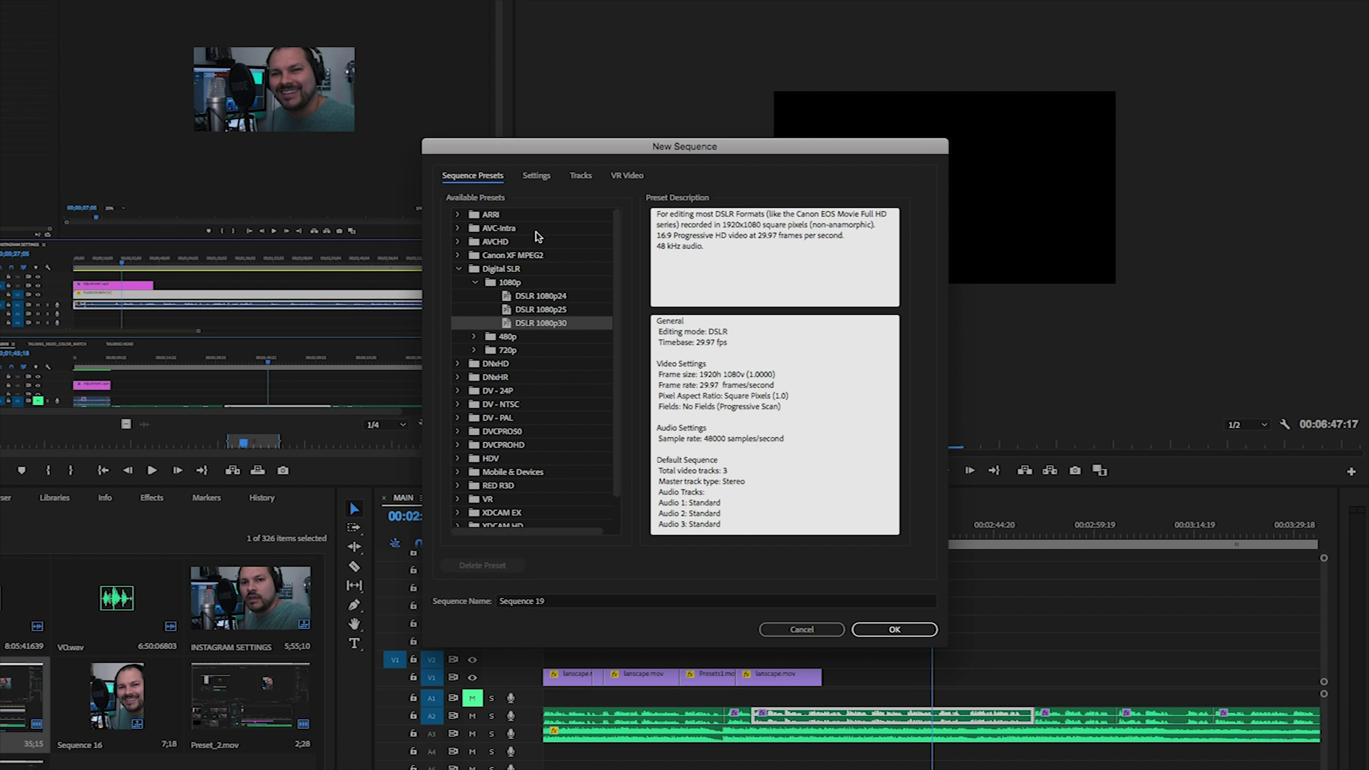
Step: Base a 1080 × 1080 frame on DSLR 1080p30 and save it as Instagram Square
left_click(501, 267)
left_click(511, 282)
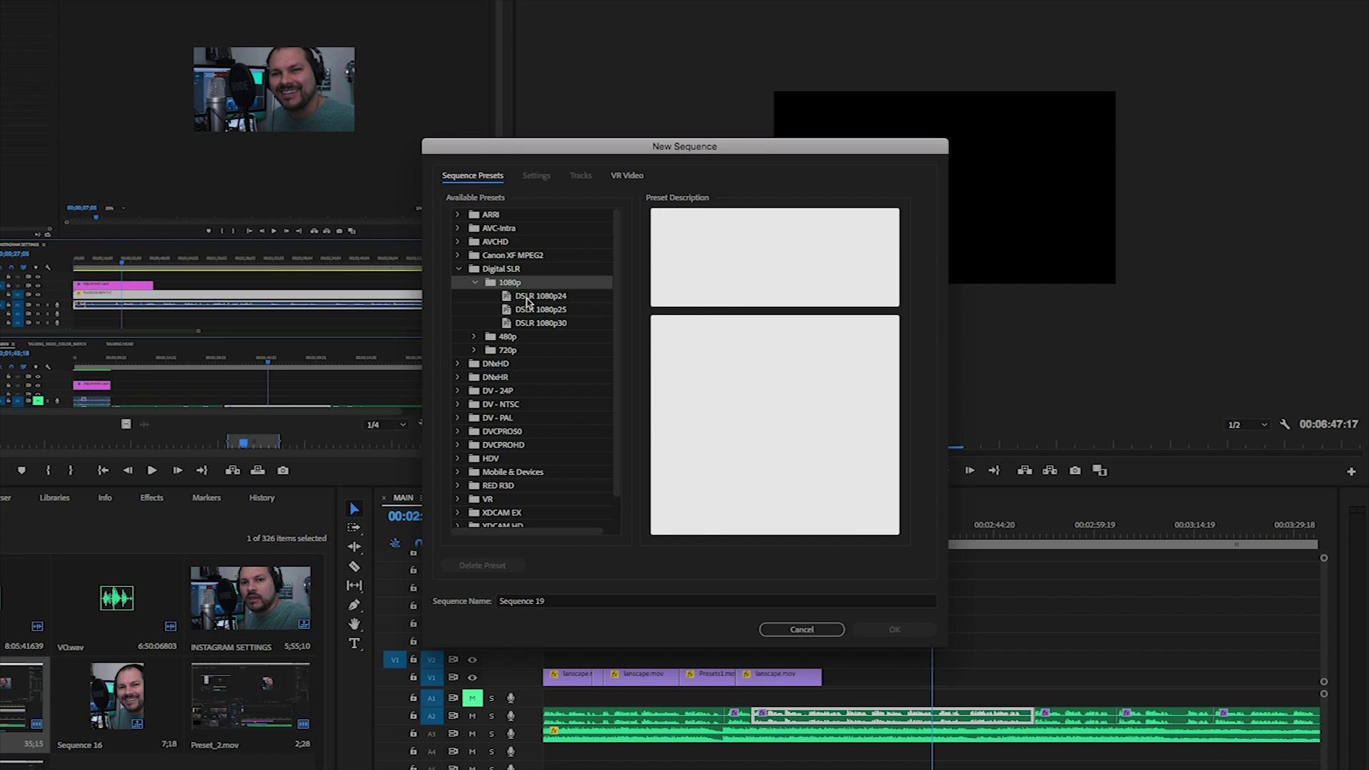
left_click(537, 324)
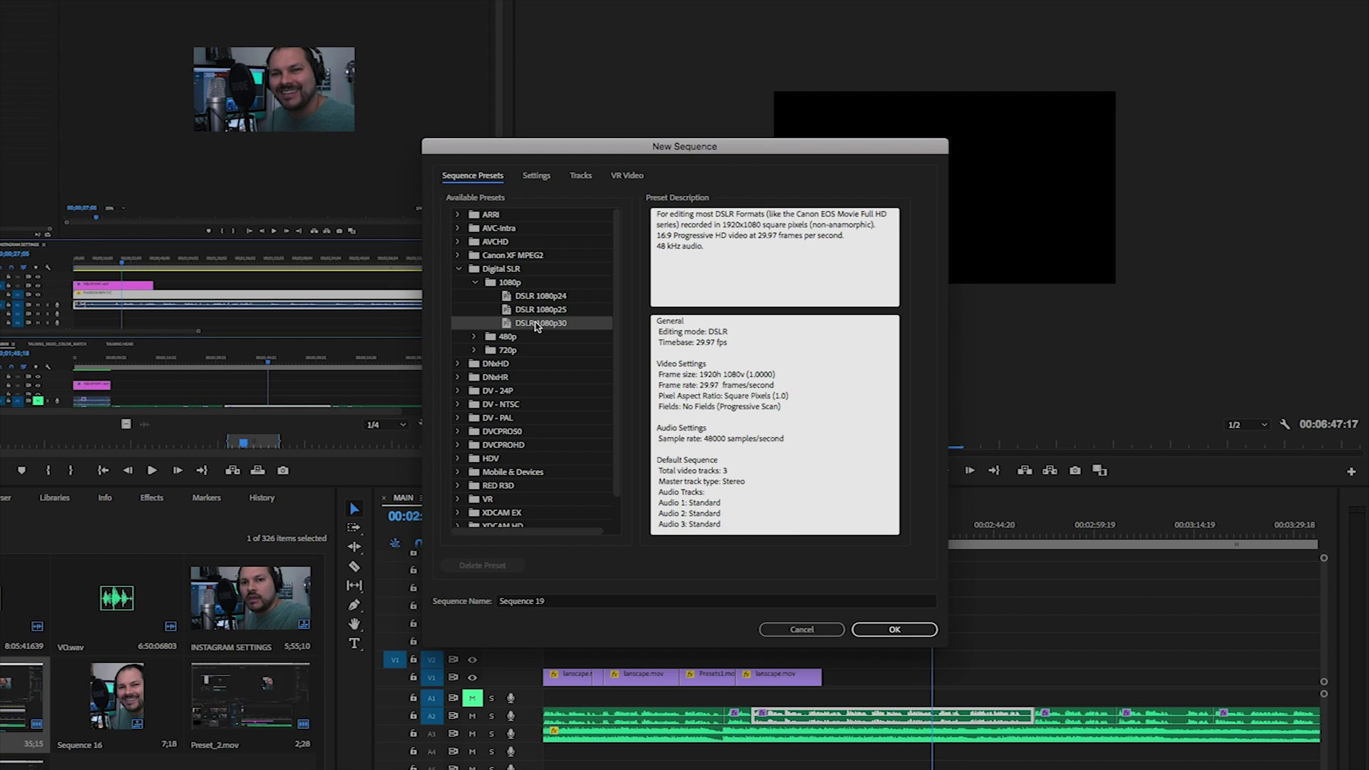
left_click(537, 176)
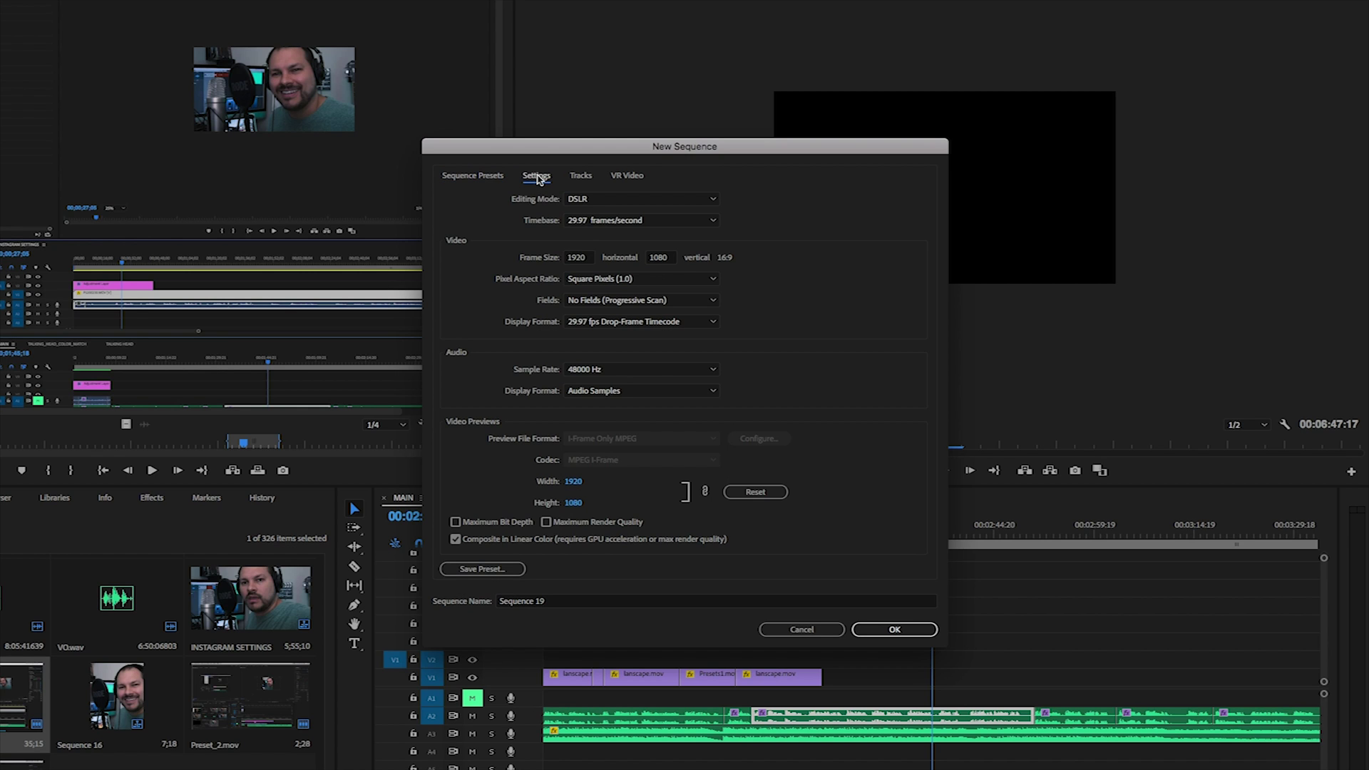
left_click(586, 262)
type("1080")
left_click(858, 294)
left_click(491, 568)
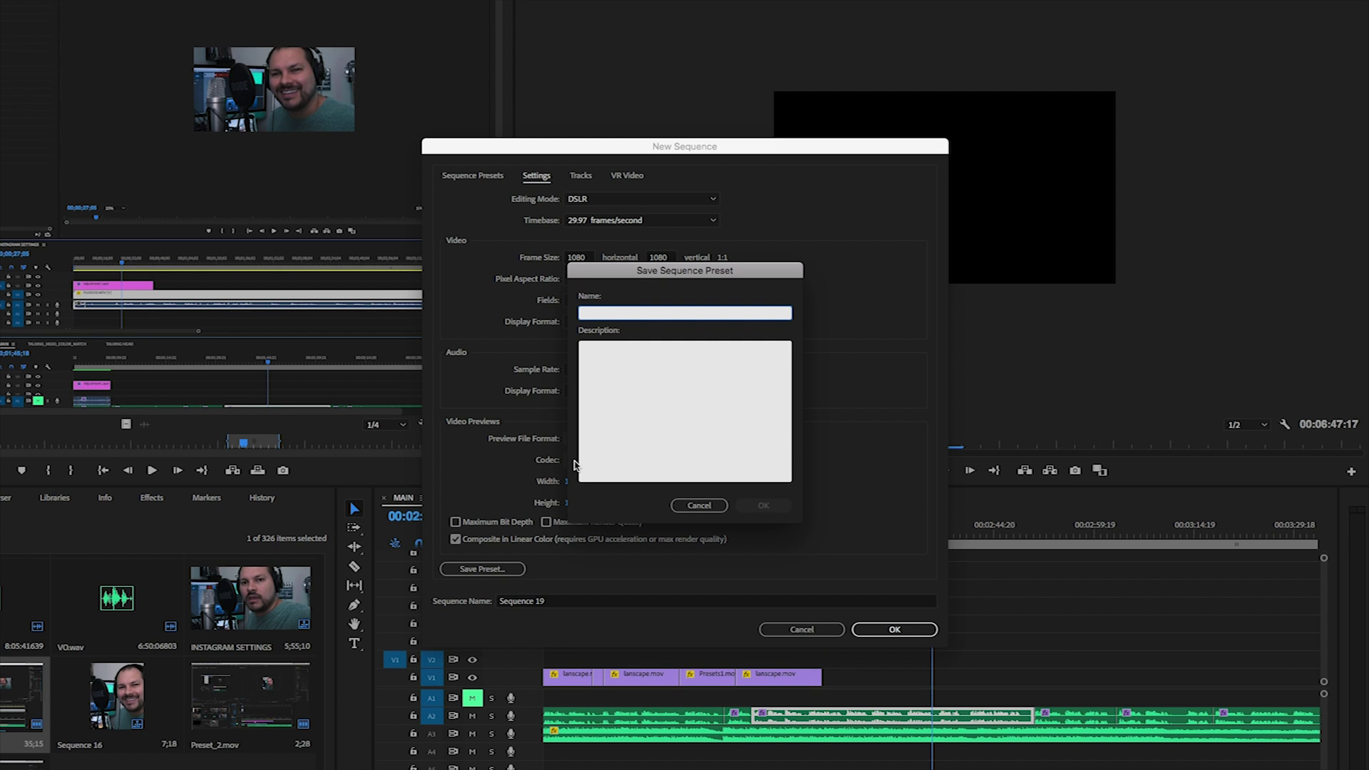
type("Instagram Square")
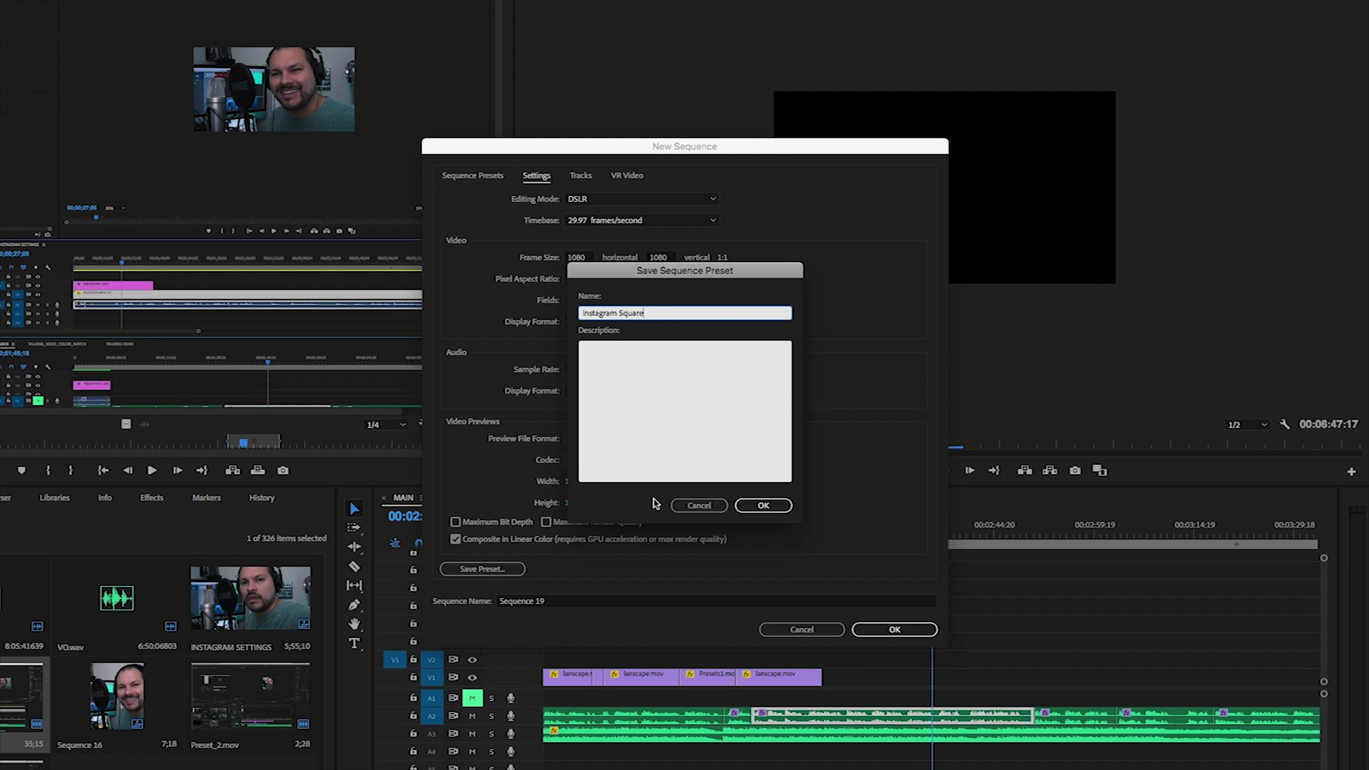
Step: Confirm the Instagram Square preset, then create the Instagram Settings sequence from Instagram Vertical
left_click(761, 505)
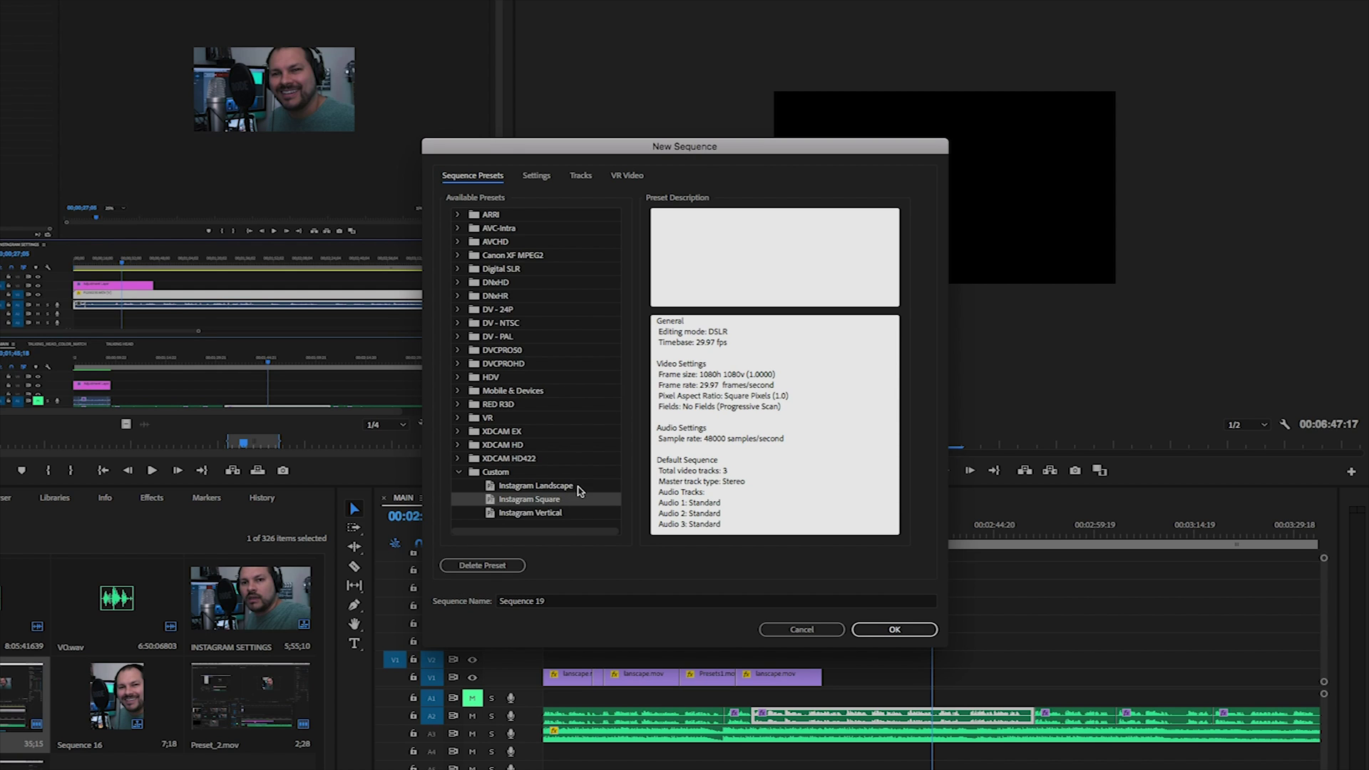
left_click(564, 486)
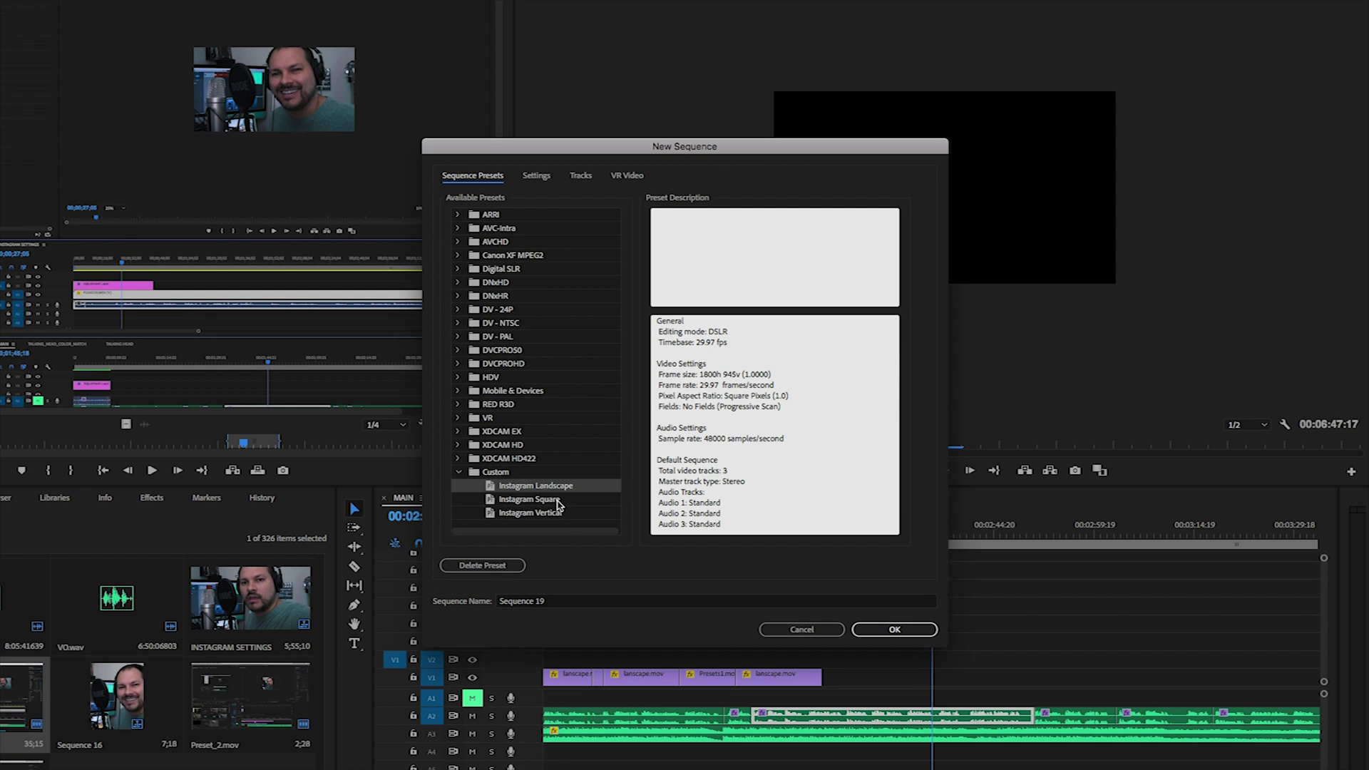
left_click(558, 500)
left_click(562, 488)
left_click(558, 516)
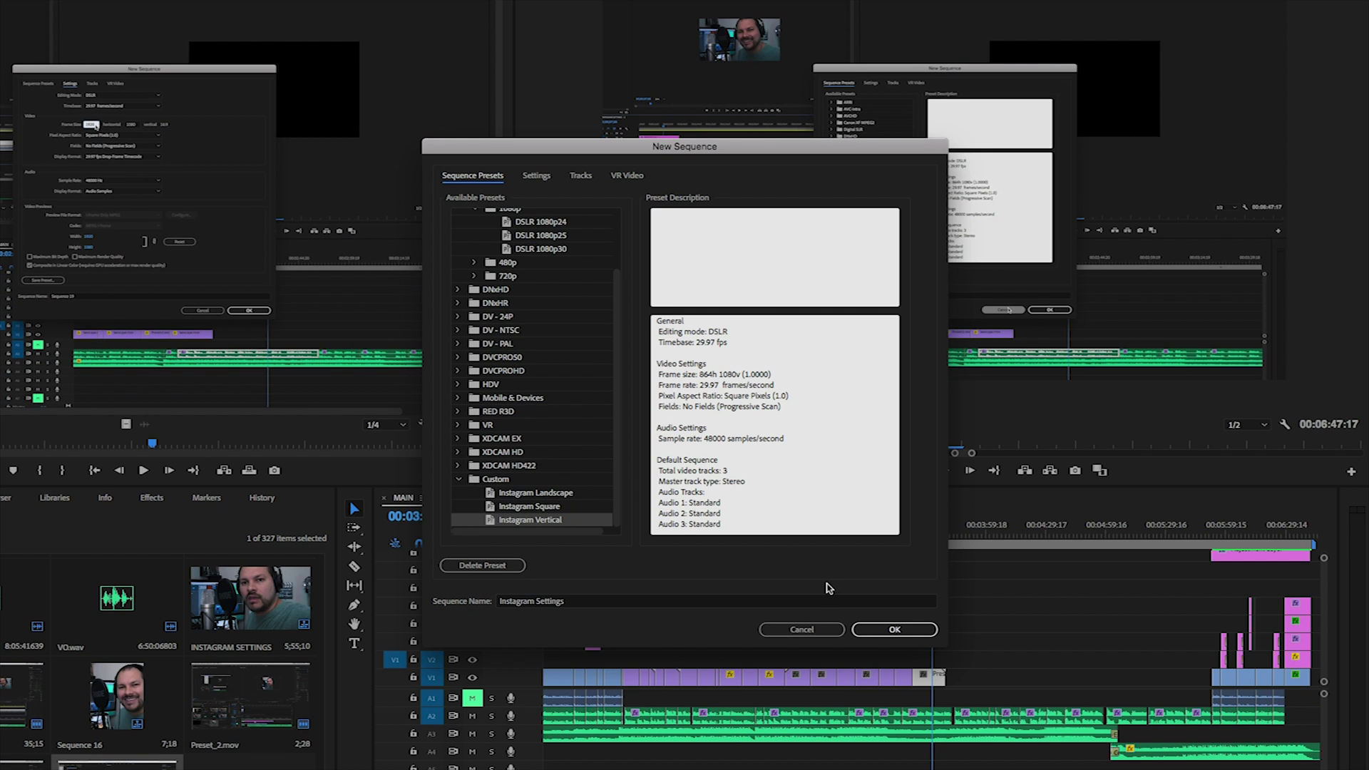
left_click(874, 629)
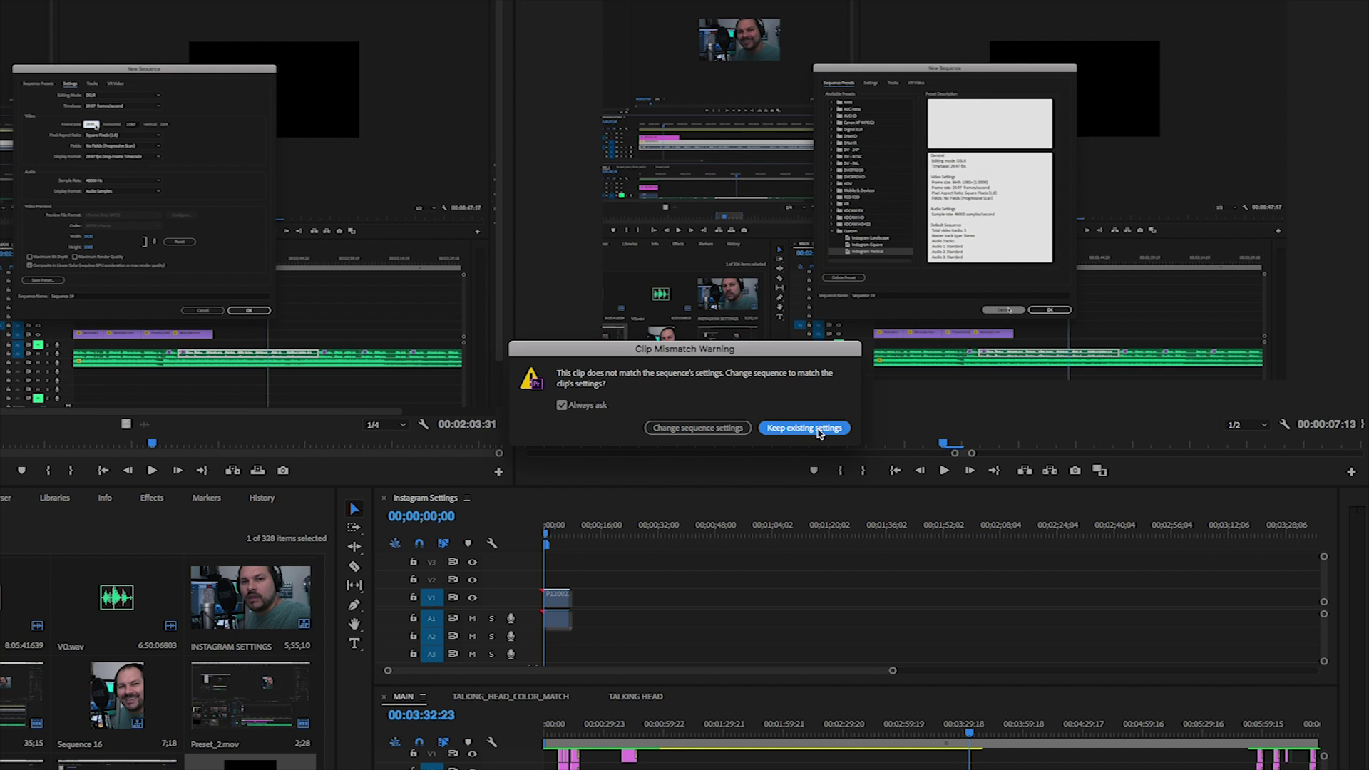
Step: Keep the vertical sequence settings, rescale and nudge the talking-head clip, and shift the title left
left_click(807, 429)
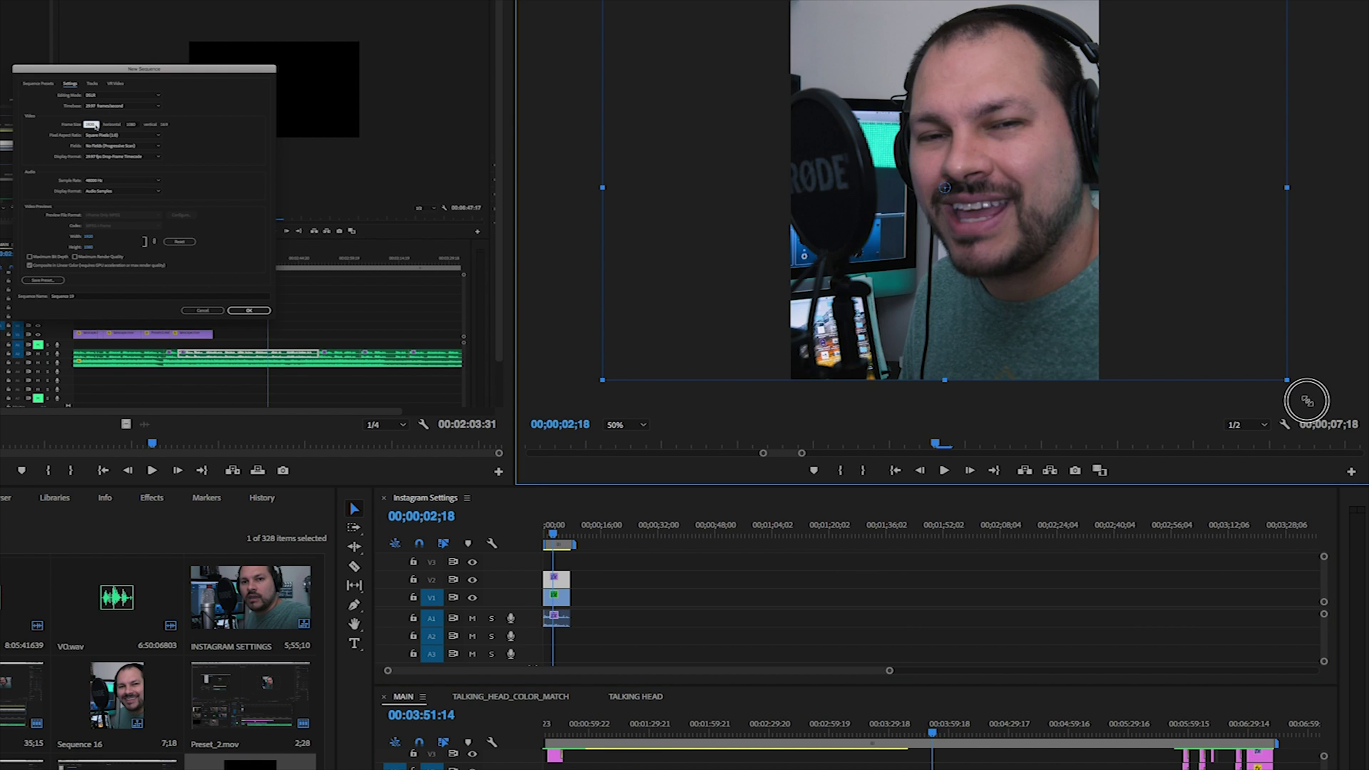
left_click(1311, 403)
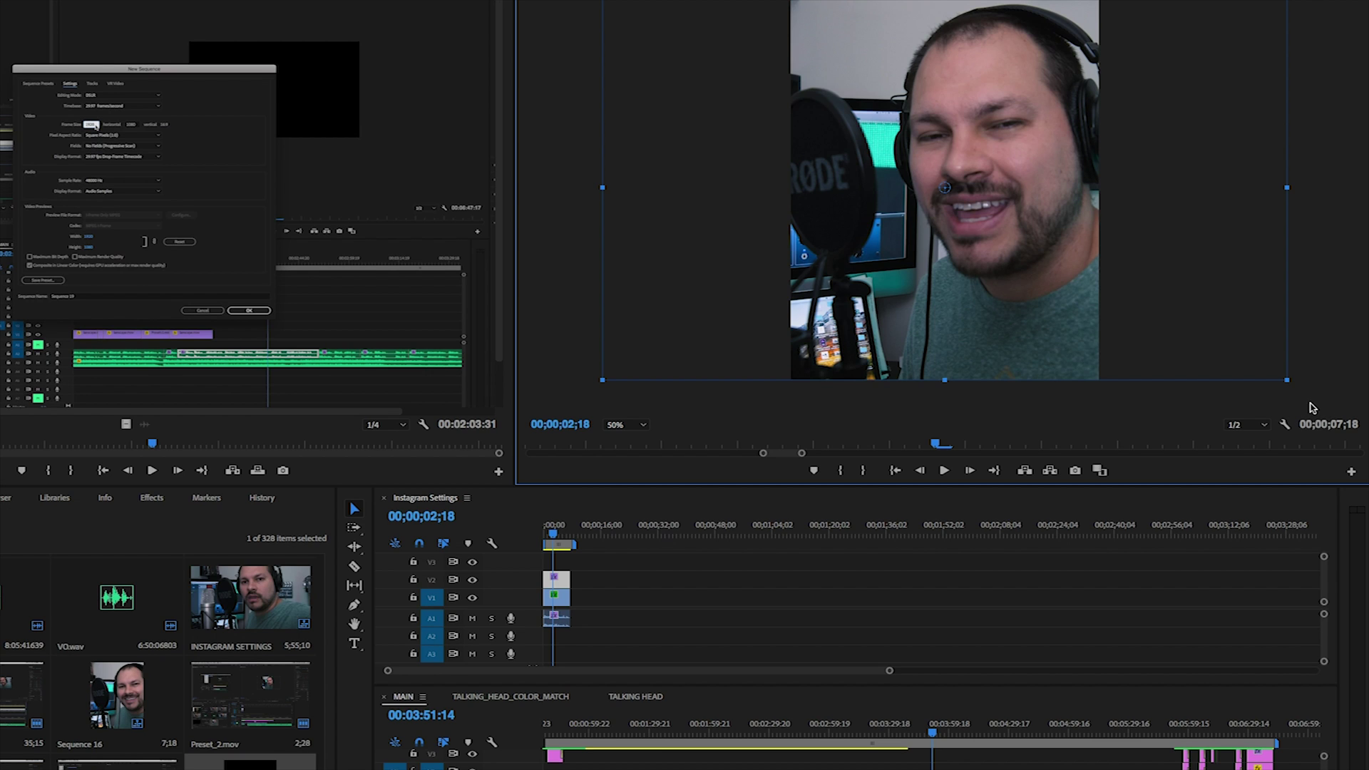
left_click_drag(1287, 381, 1303, 395)
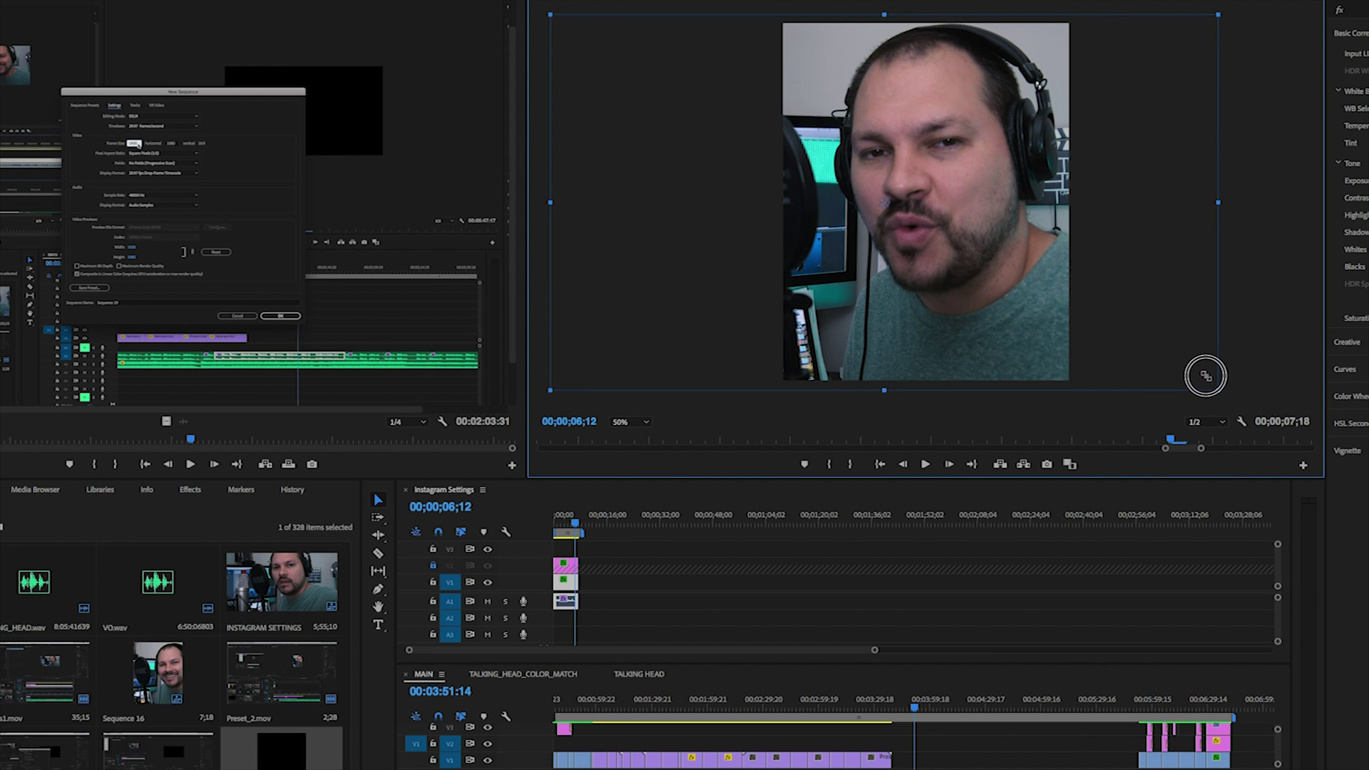
left_click_drag(1223, 390, 1138, 343)
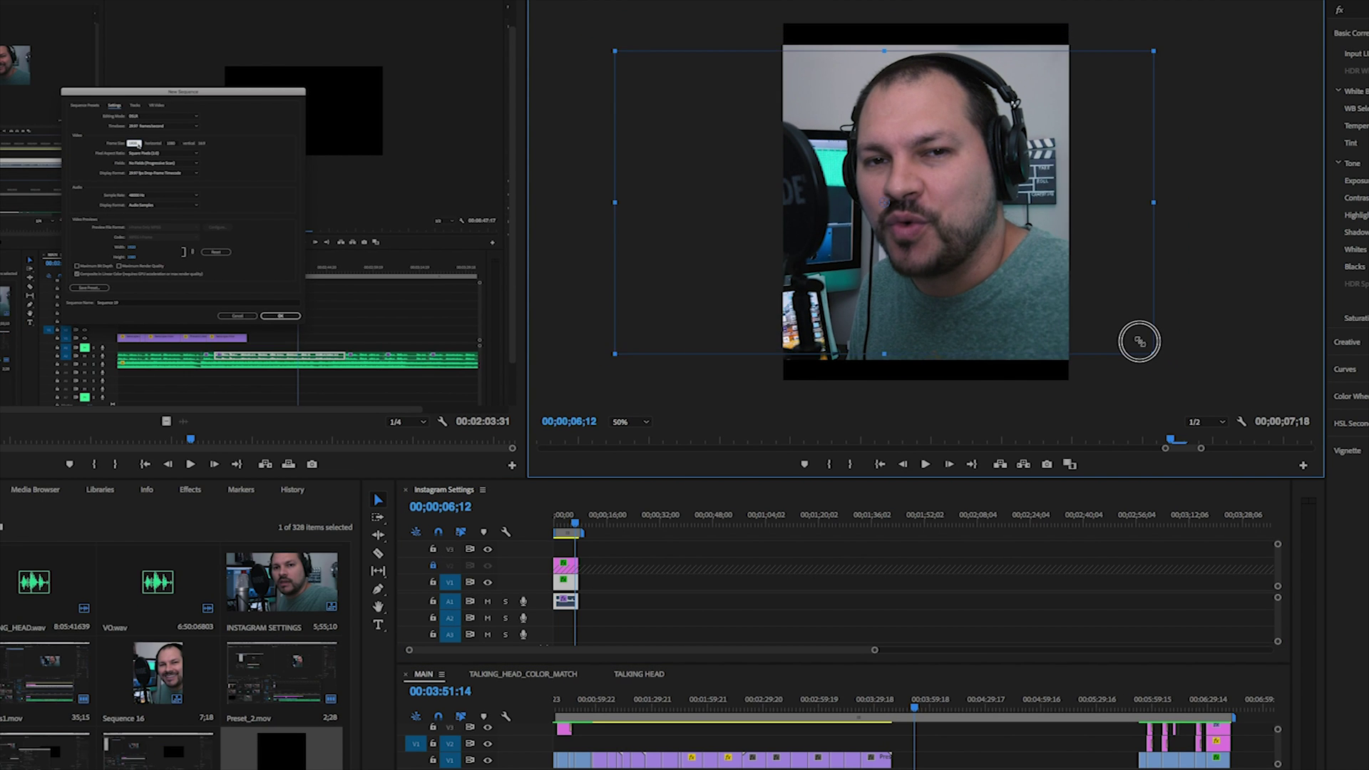
left_click_drag(1005, 309, 1020, 312)
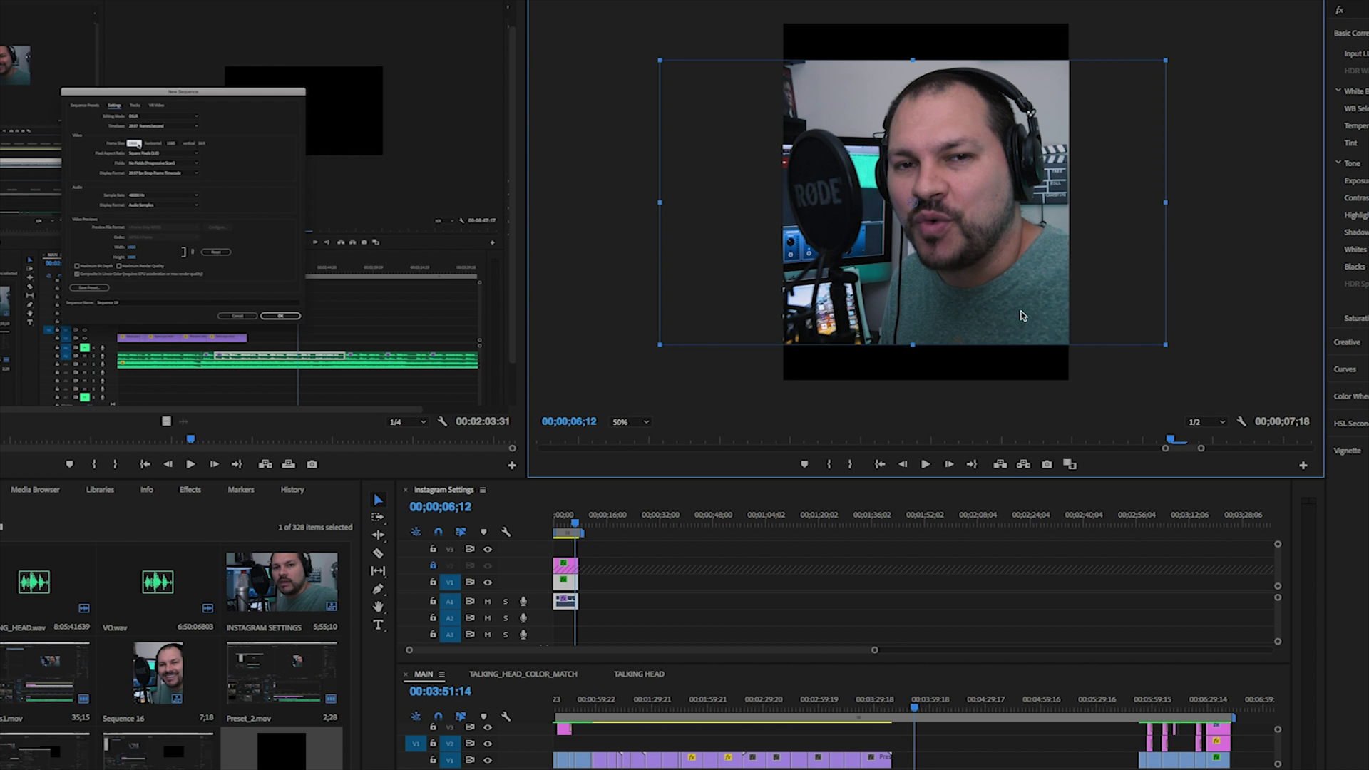
left_click(378, 627)
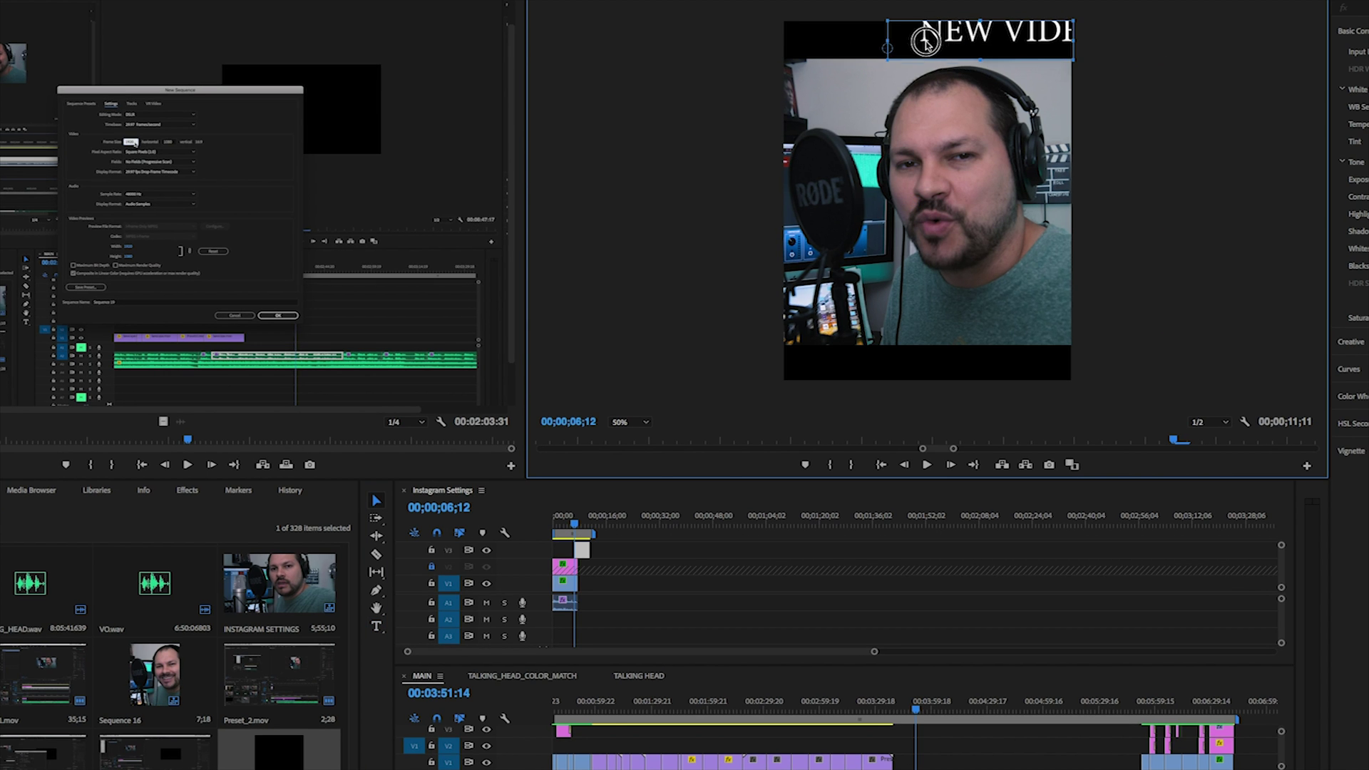
left_click_drag(907, 39, 900, 41)
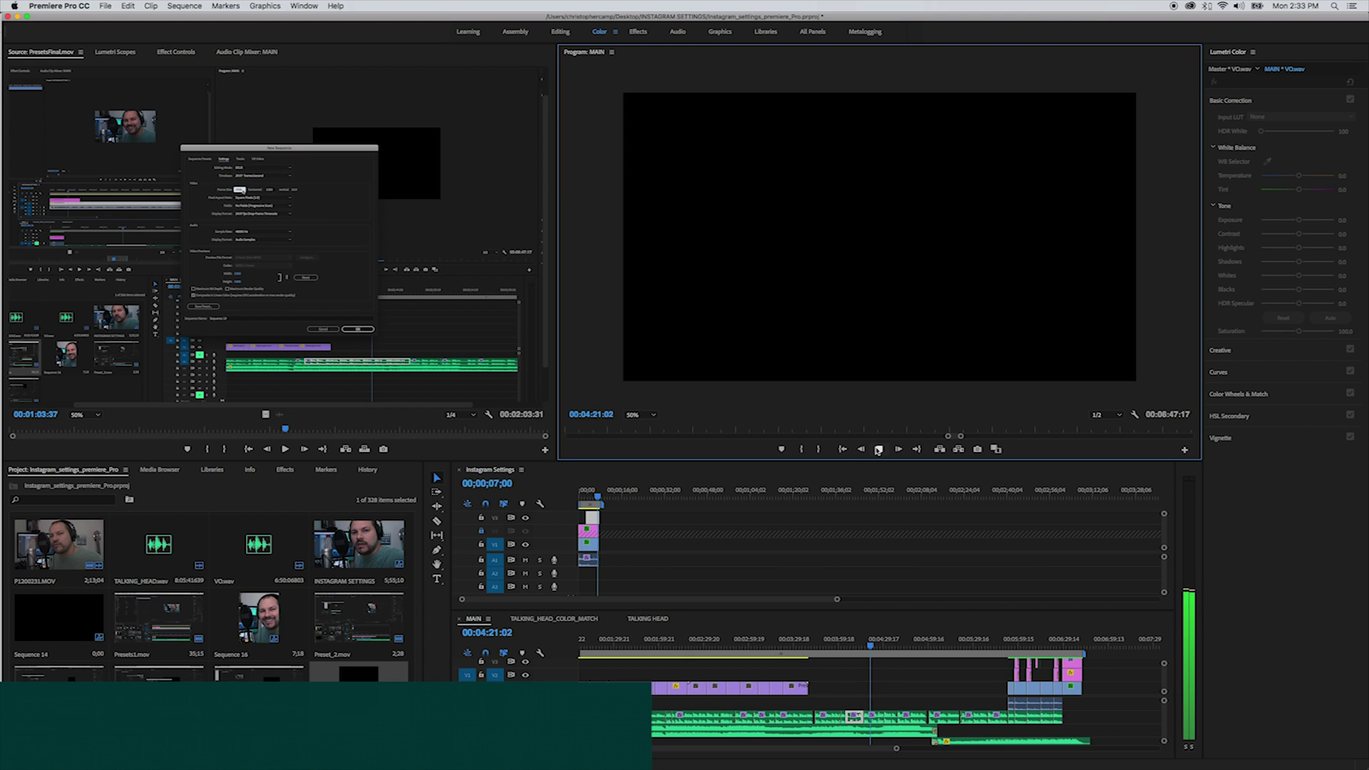
Step: Export media using the Match Source - High bitrate preset, naming the output NEW_INSTAGRAM_VIDEO.mp4
left_click(105, 6)
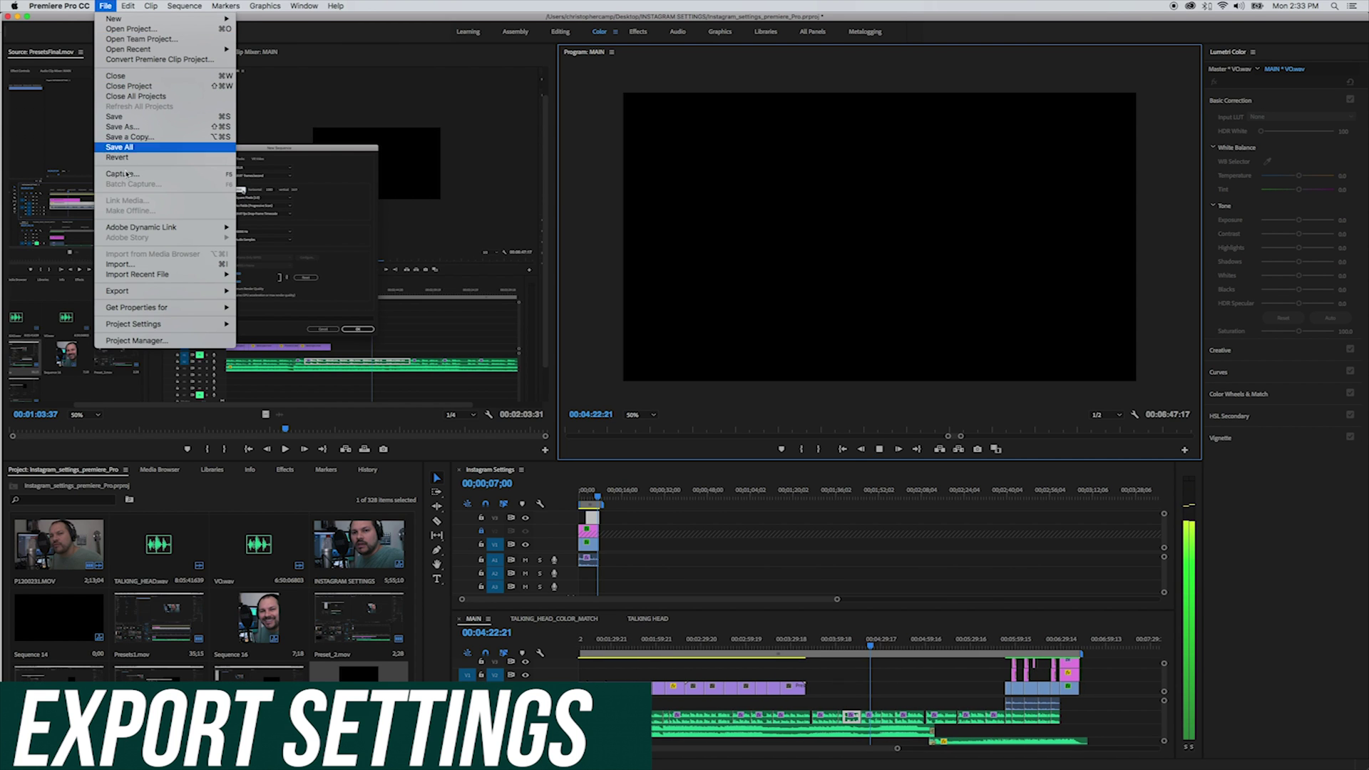
mouse_move(119, 291)
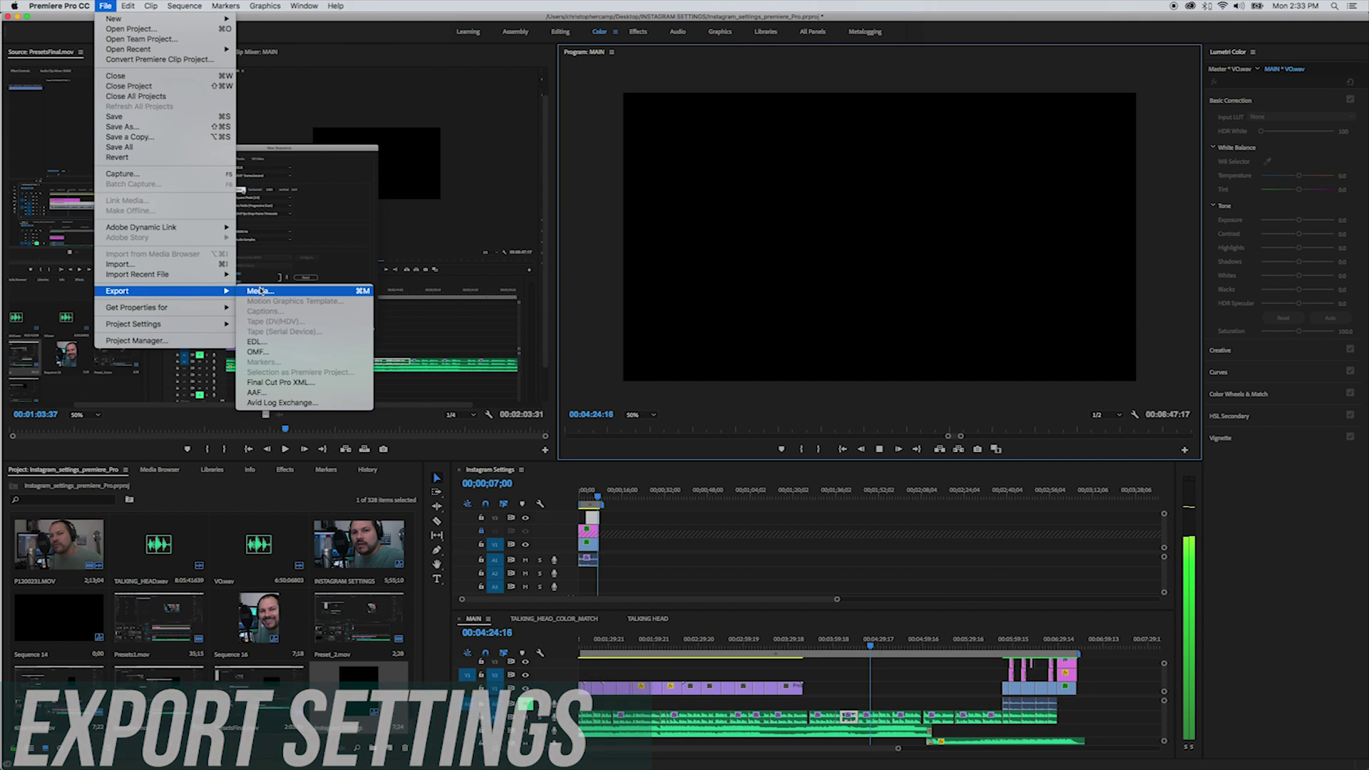
left_click(260, 291)
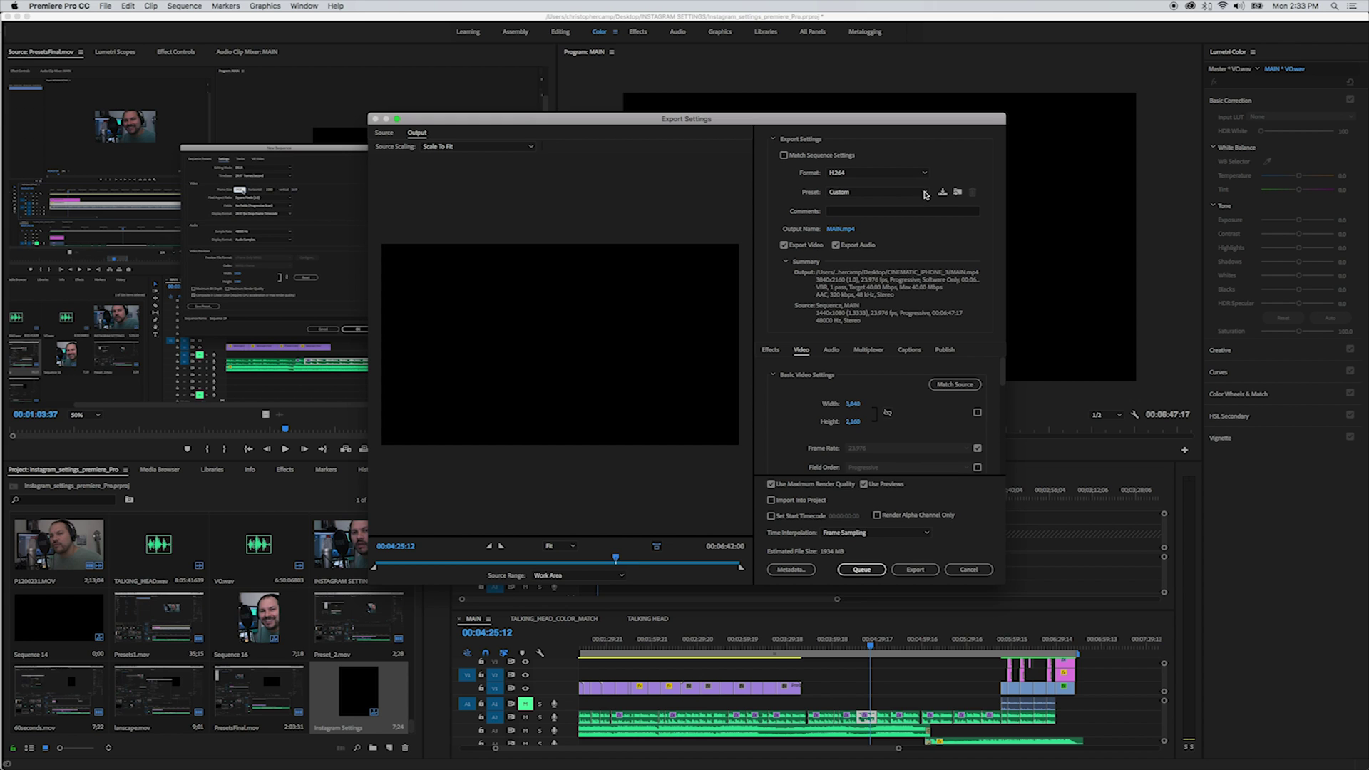
left_click(925, 192)
left_click(903, 217)
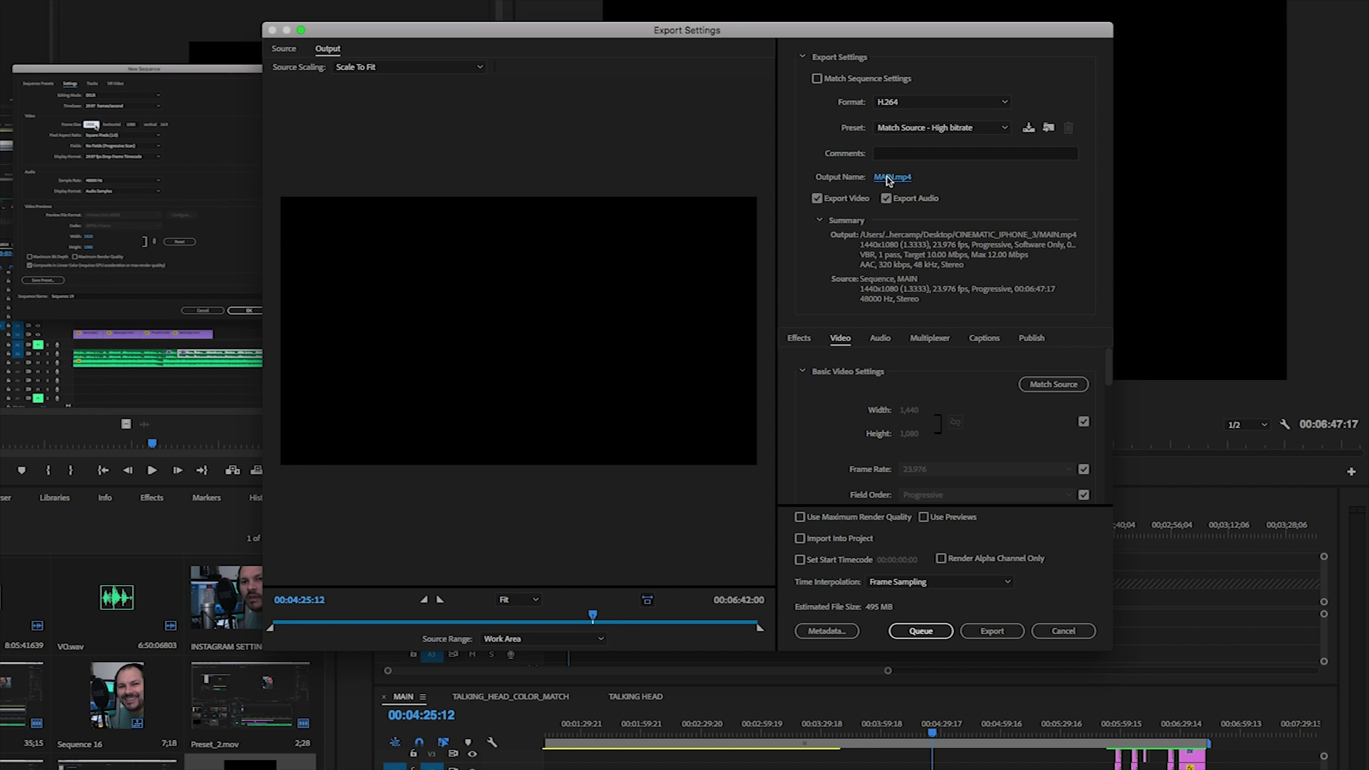
left_click(842, 229)
key("BackSpace")
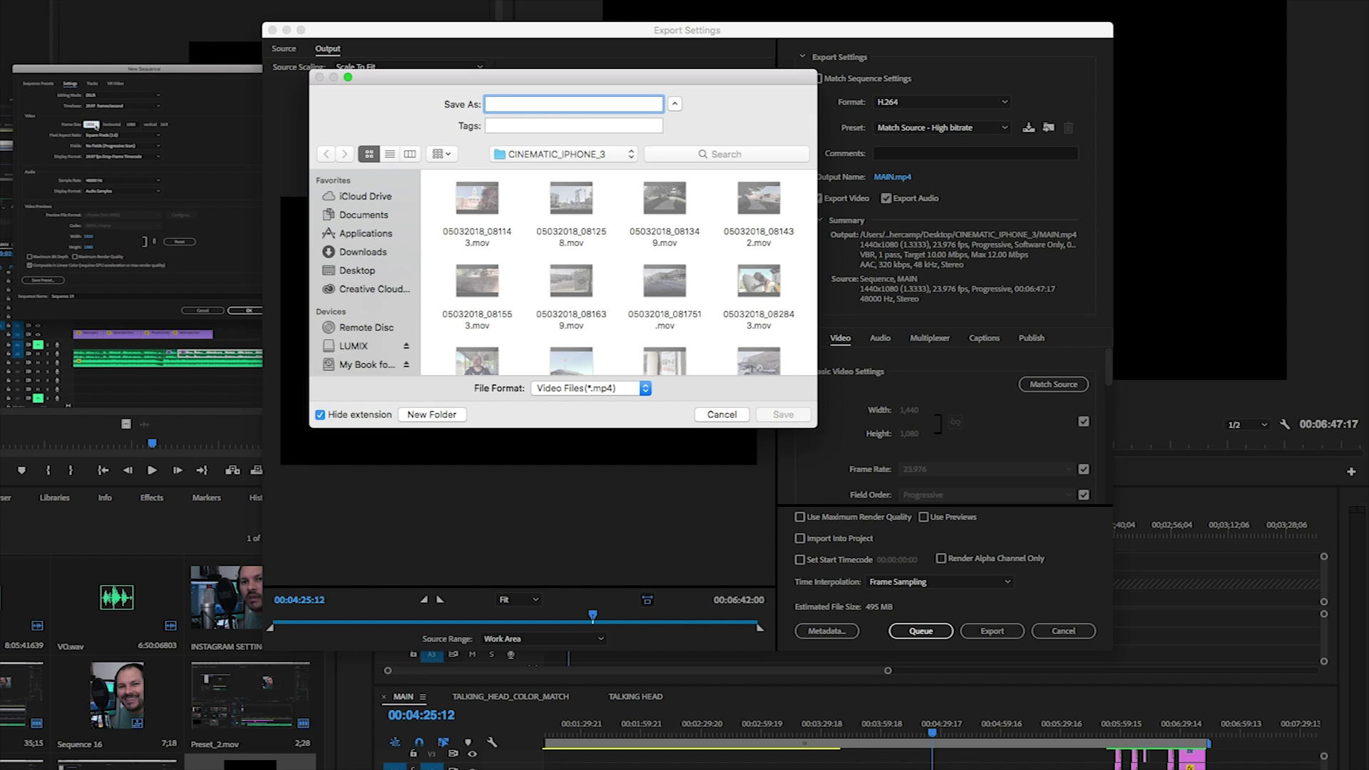
type("NEW_")
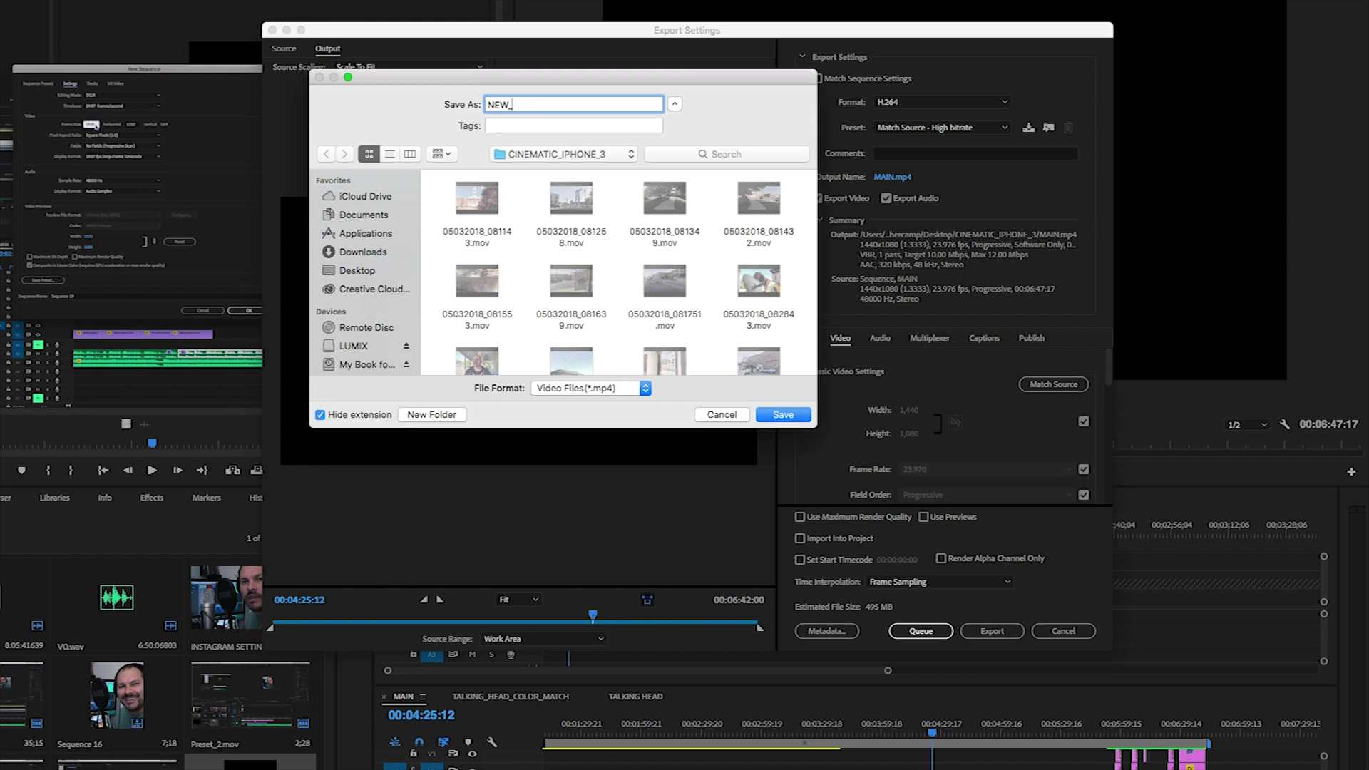
type("INSTAGRAM_VIDEO")
key("Return")
scroll(936, 410, "down", 2)
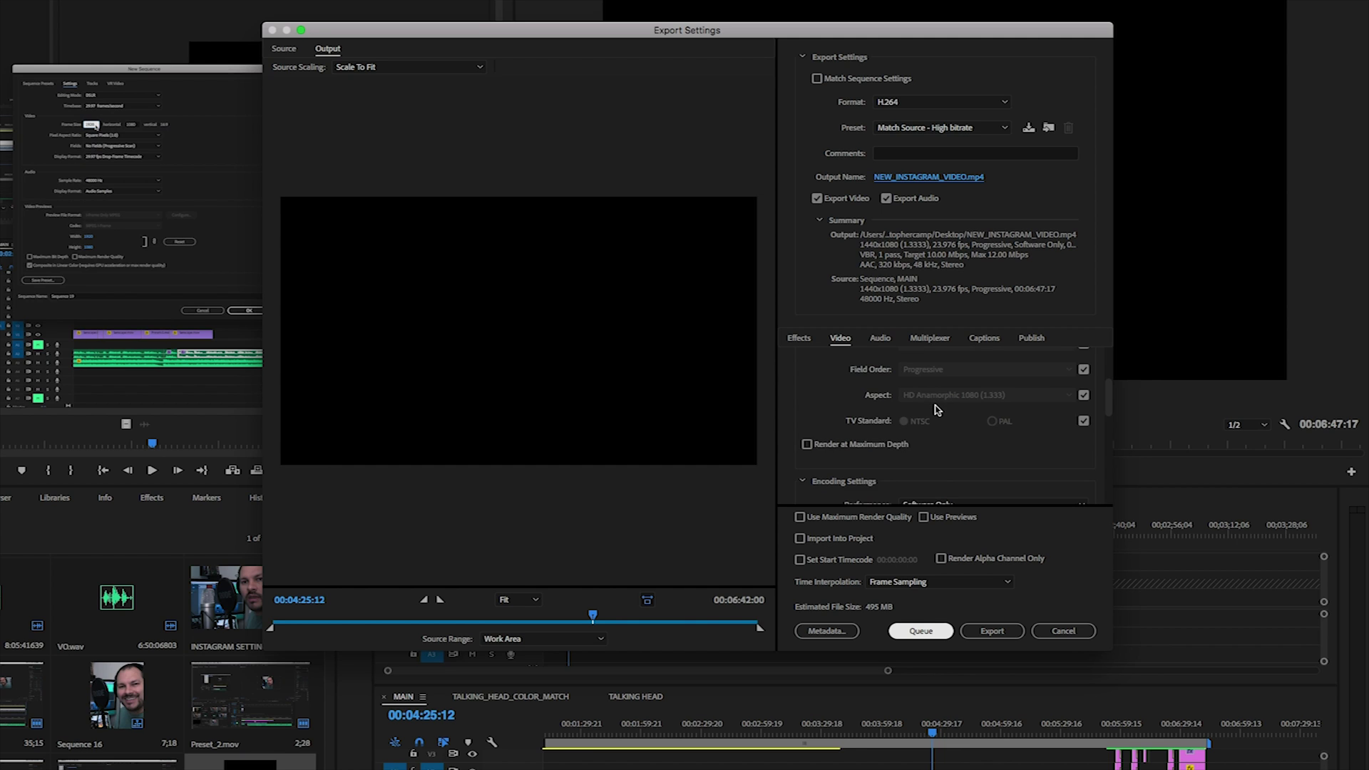
scroll(936, 410, "down", 2)
scroll(934, 409, "down", 2)
scroll(934, 410, "down", 3)
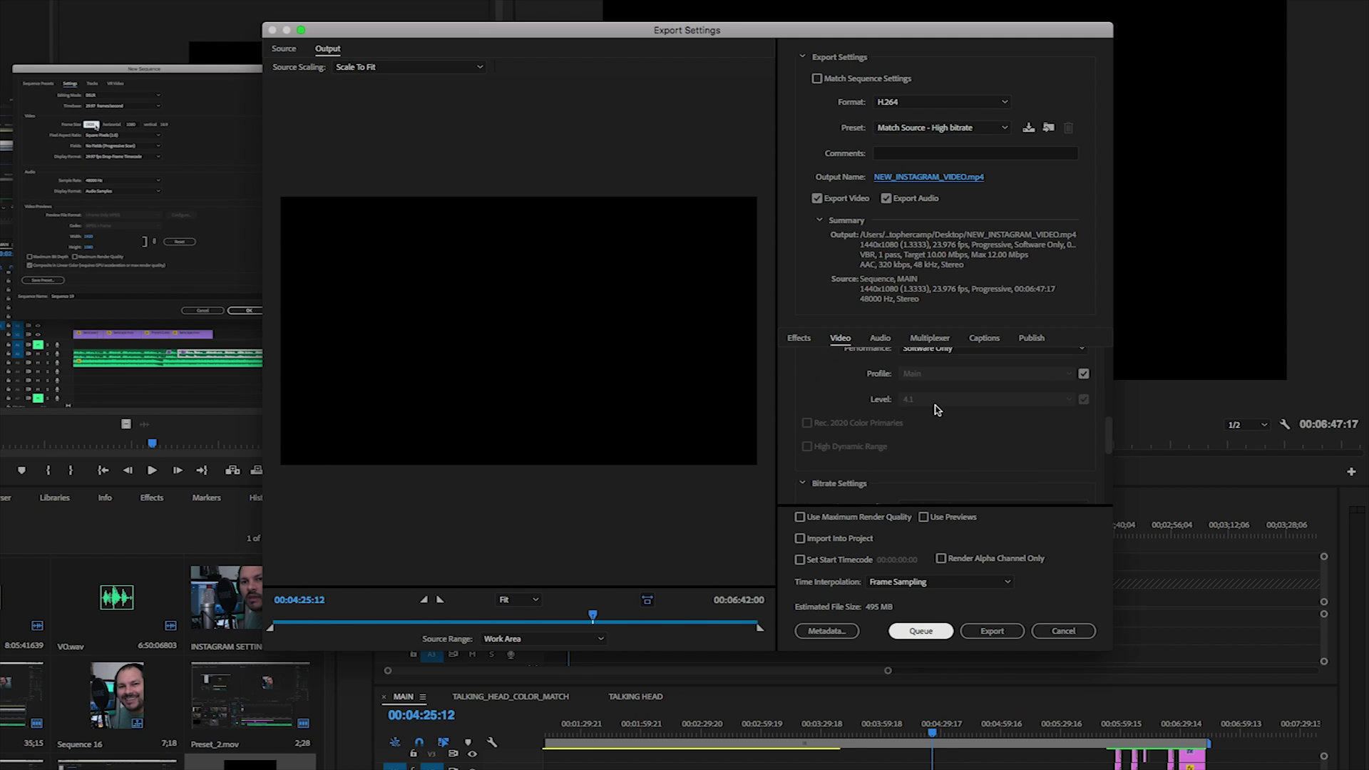
scroll(935, 410, "down", 3)
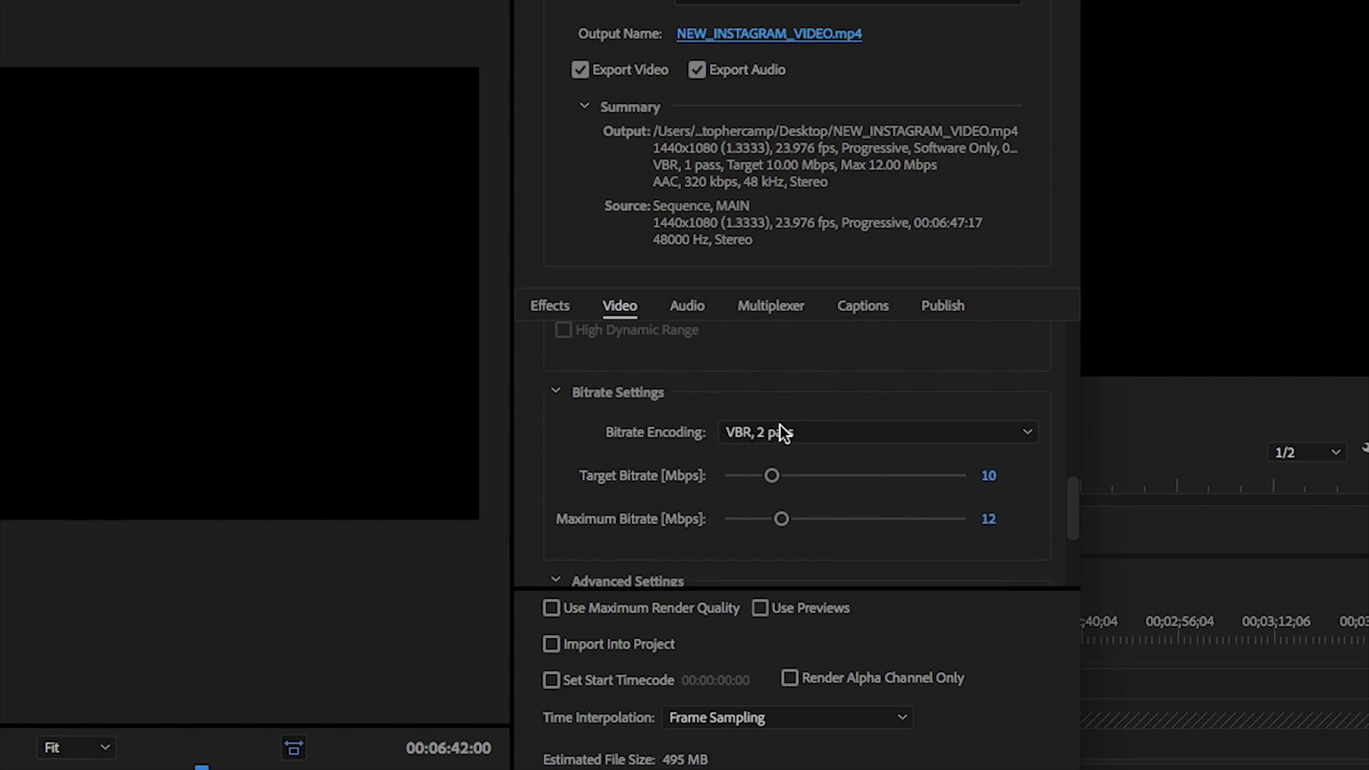
scroll(667, 441, "down", 2)
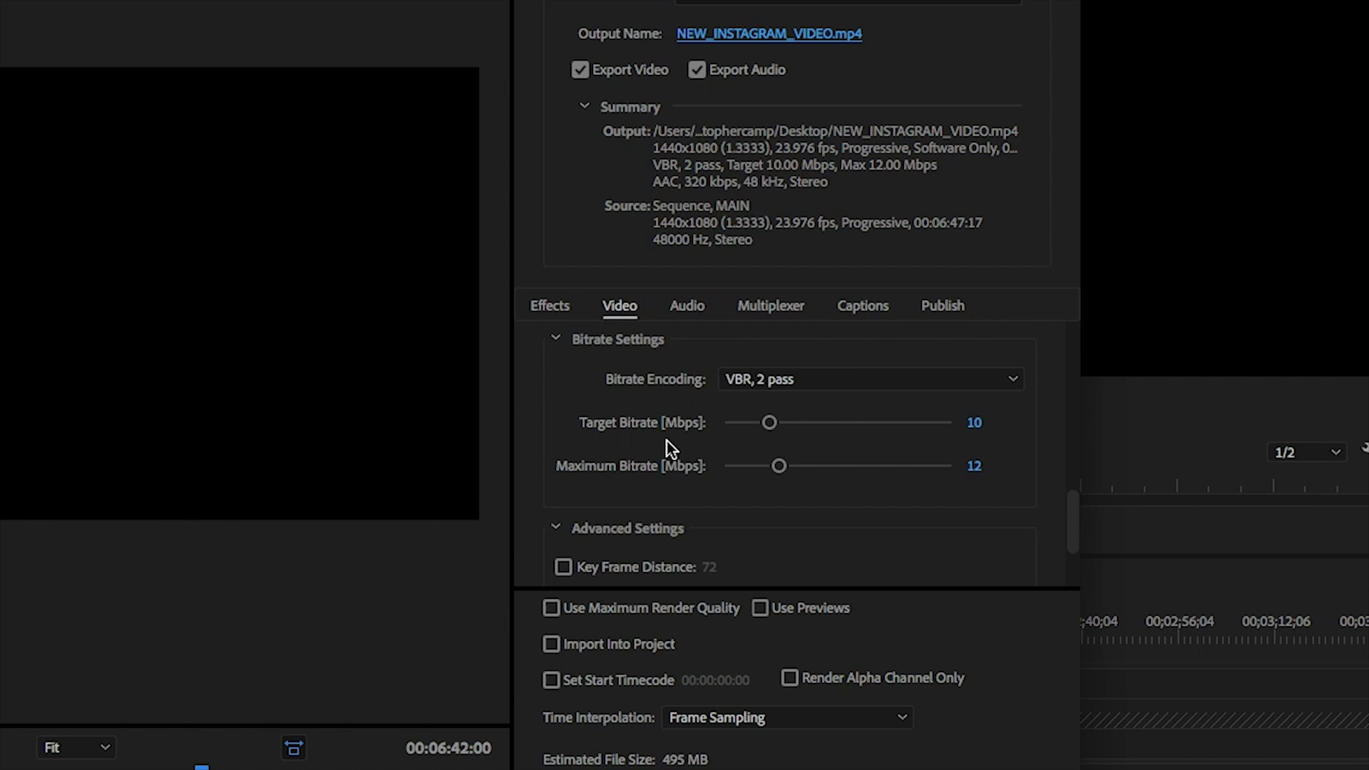
Step: Use VBR 2-pass at 6 Mbps target and 10 Mbps maximum, with maximum depth and render quality
left_click(987, 379)
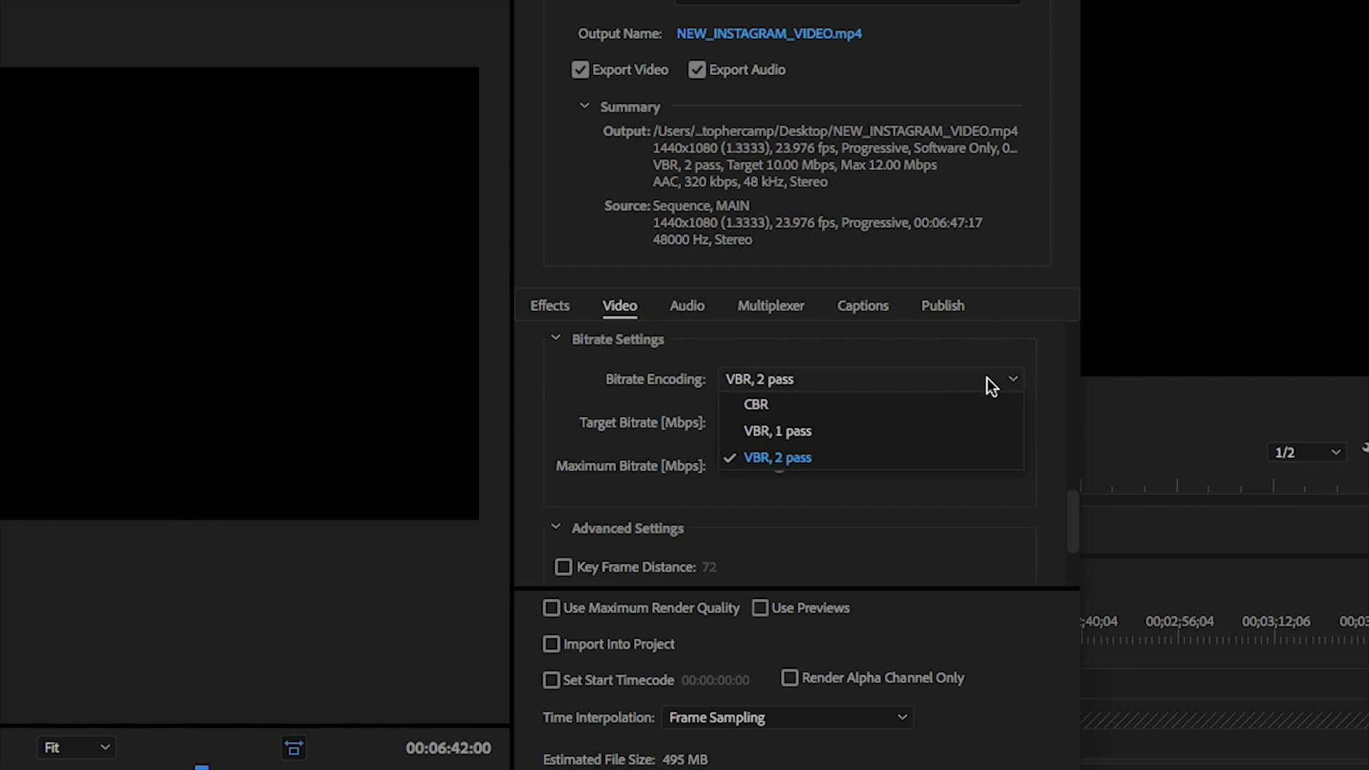
left_click(807, 455)
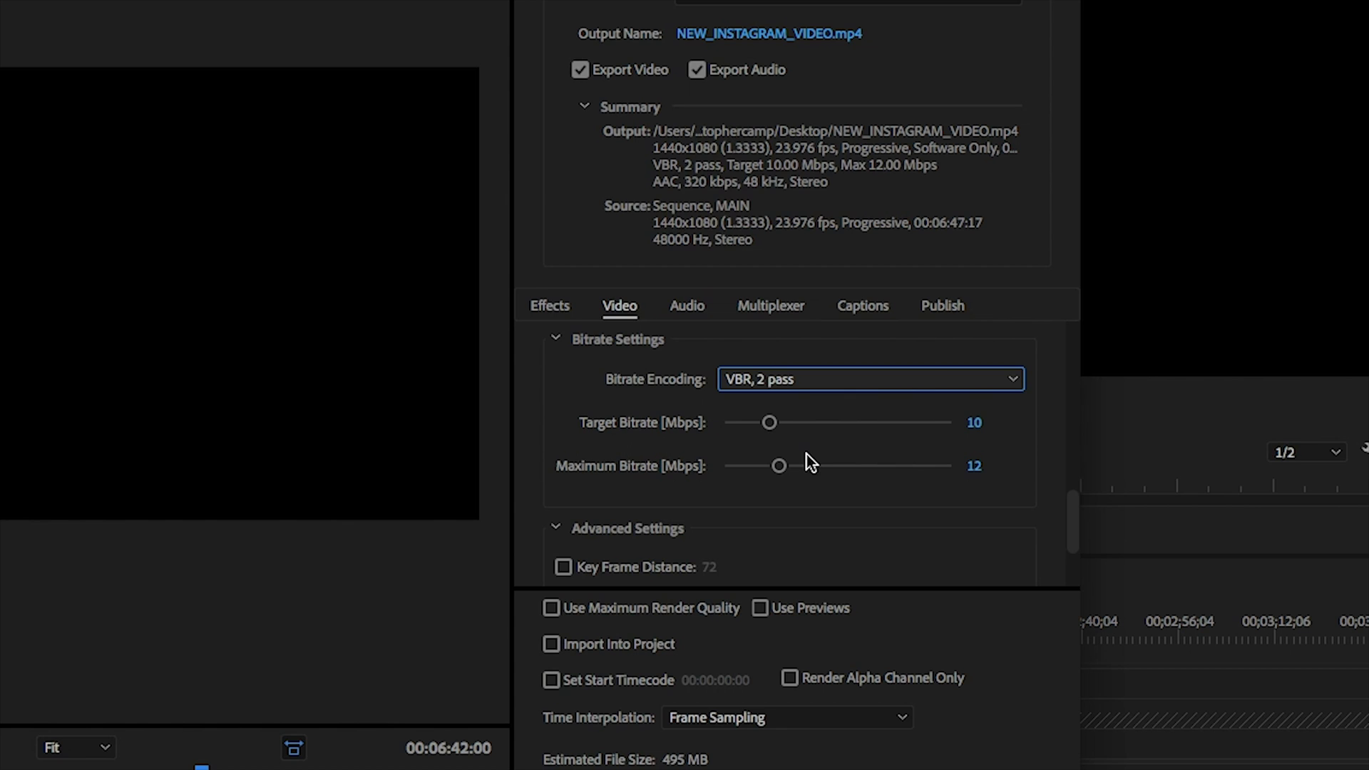
left_click(976, 424)
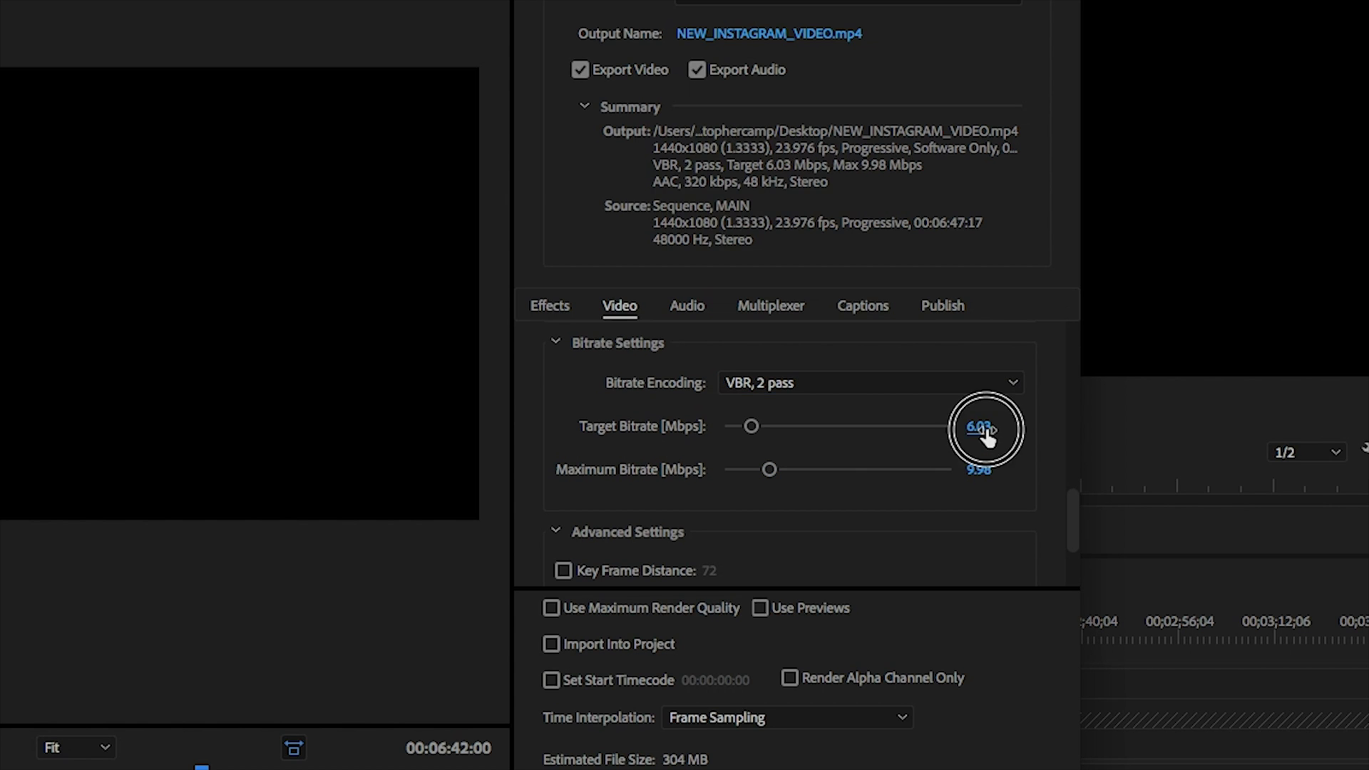
type("6")
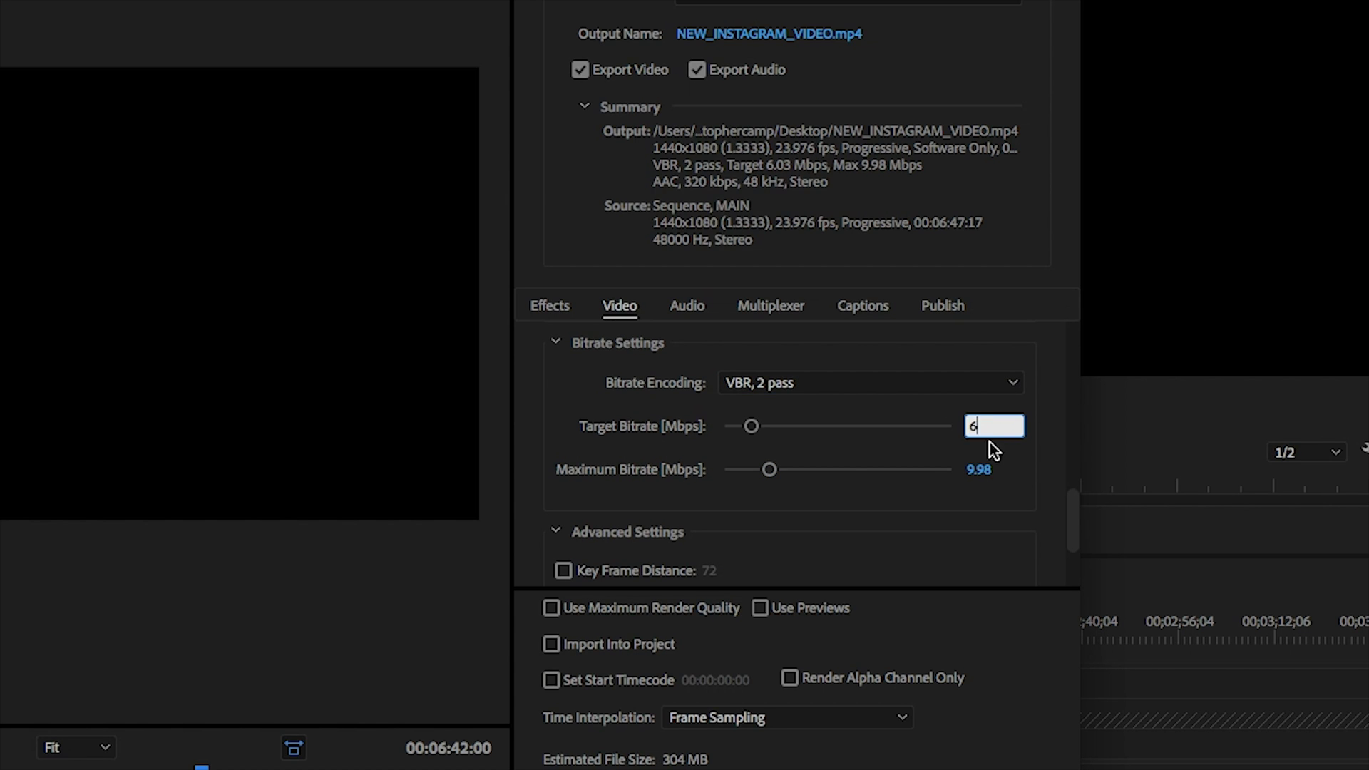
left_click(988, 461)
key("BackSpace")
type("10")
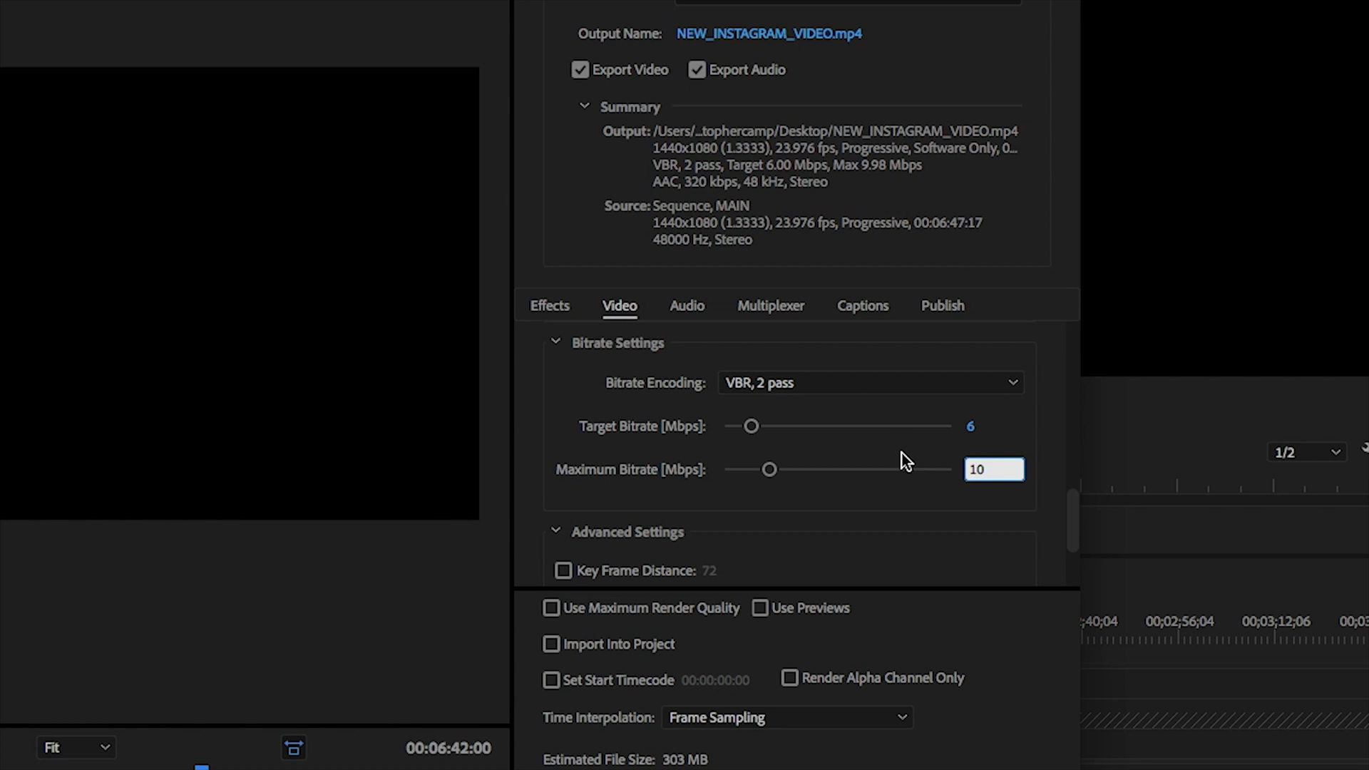
left_click(900, 455)
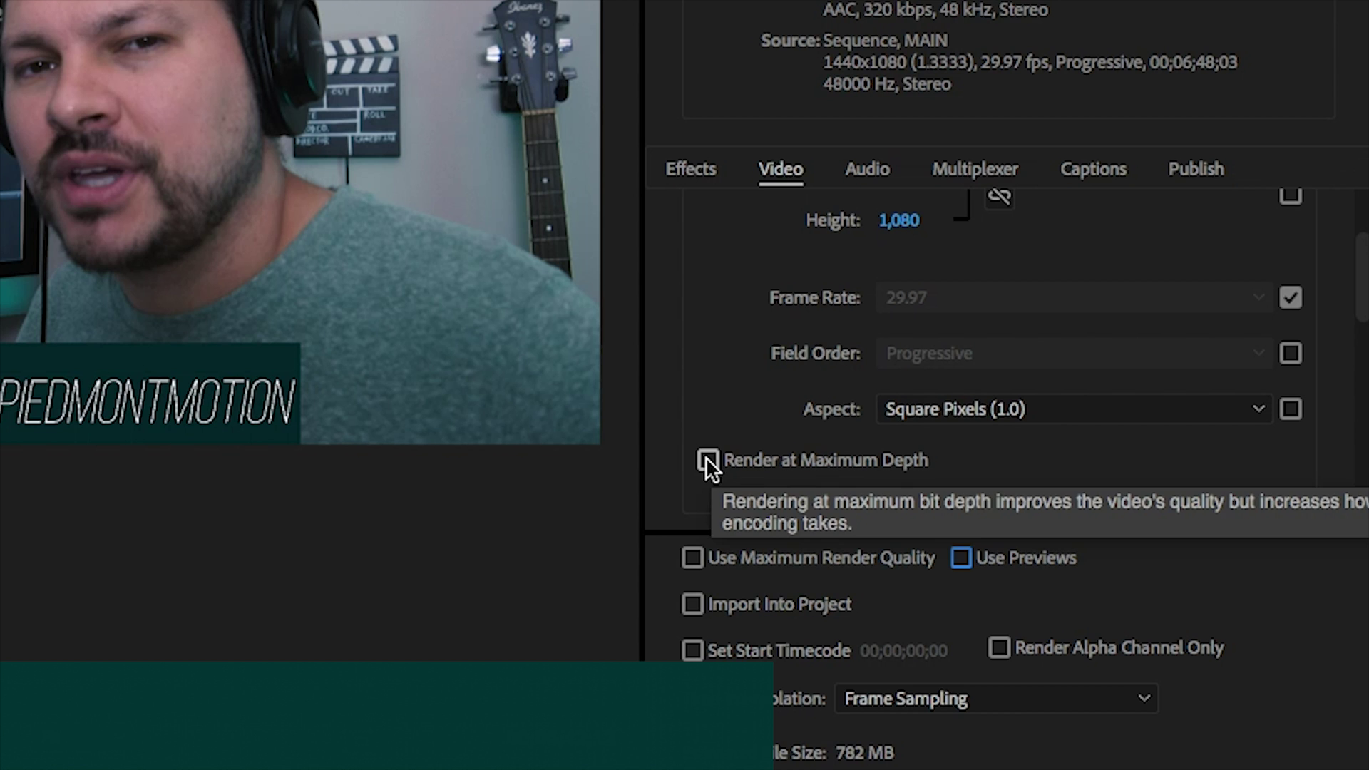
left_click(706, 459)
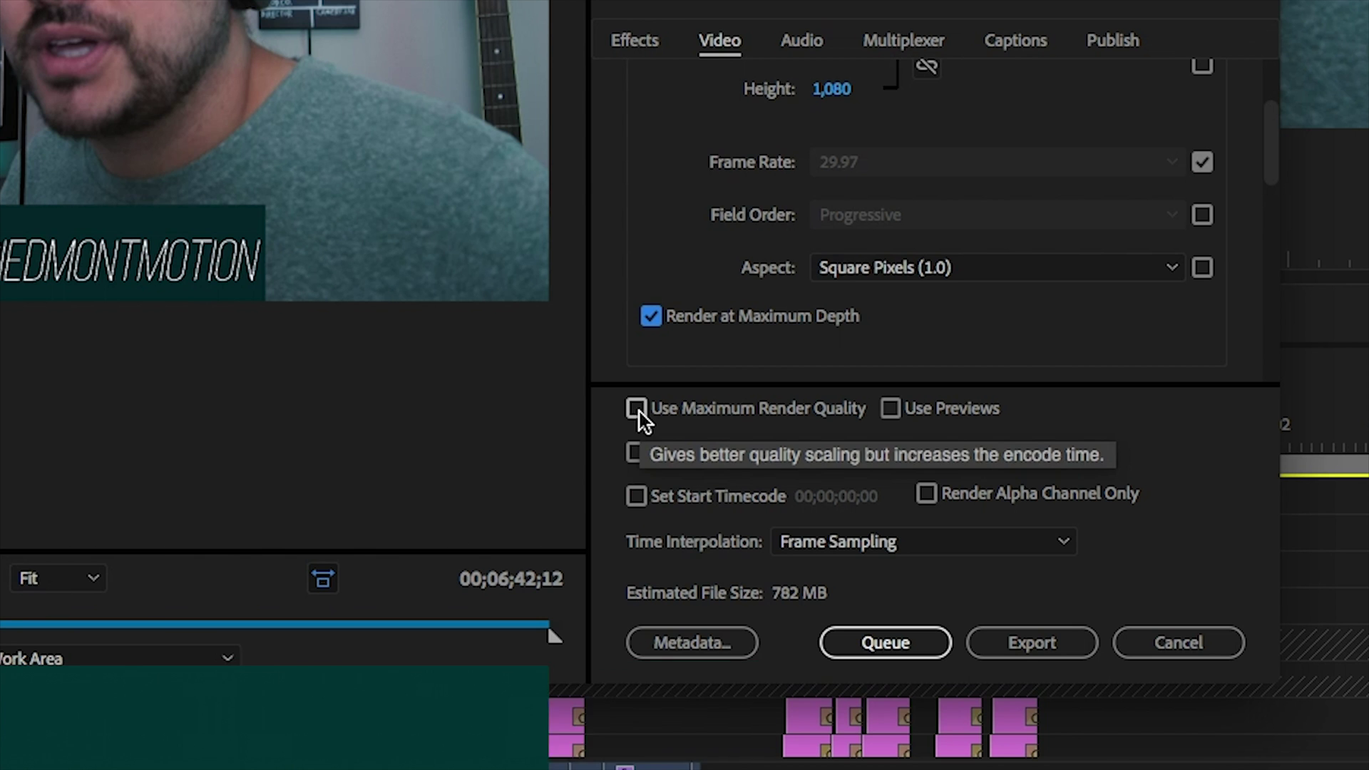
left_click(638, 409)
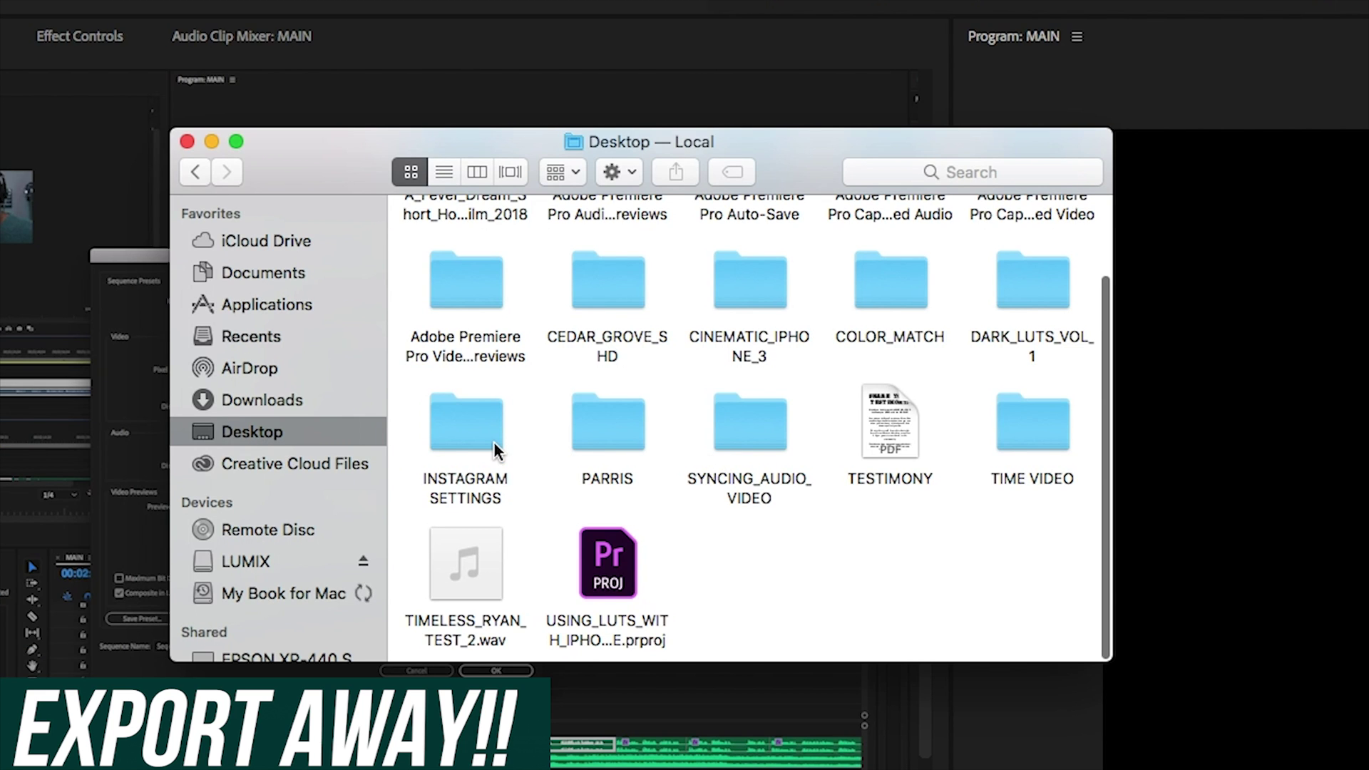
Step: Open the INSTAGRAM SETTINGS folder and AirDrop P1200230.MOV to the nearby iPhone
left_click(495, 447)
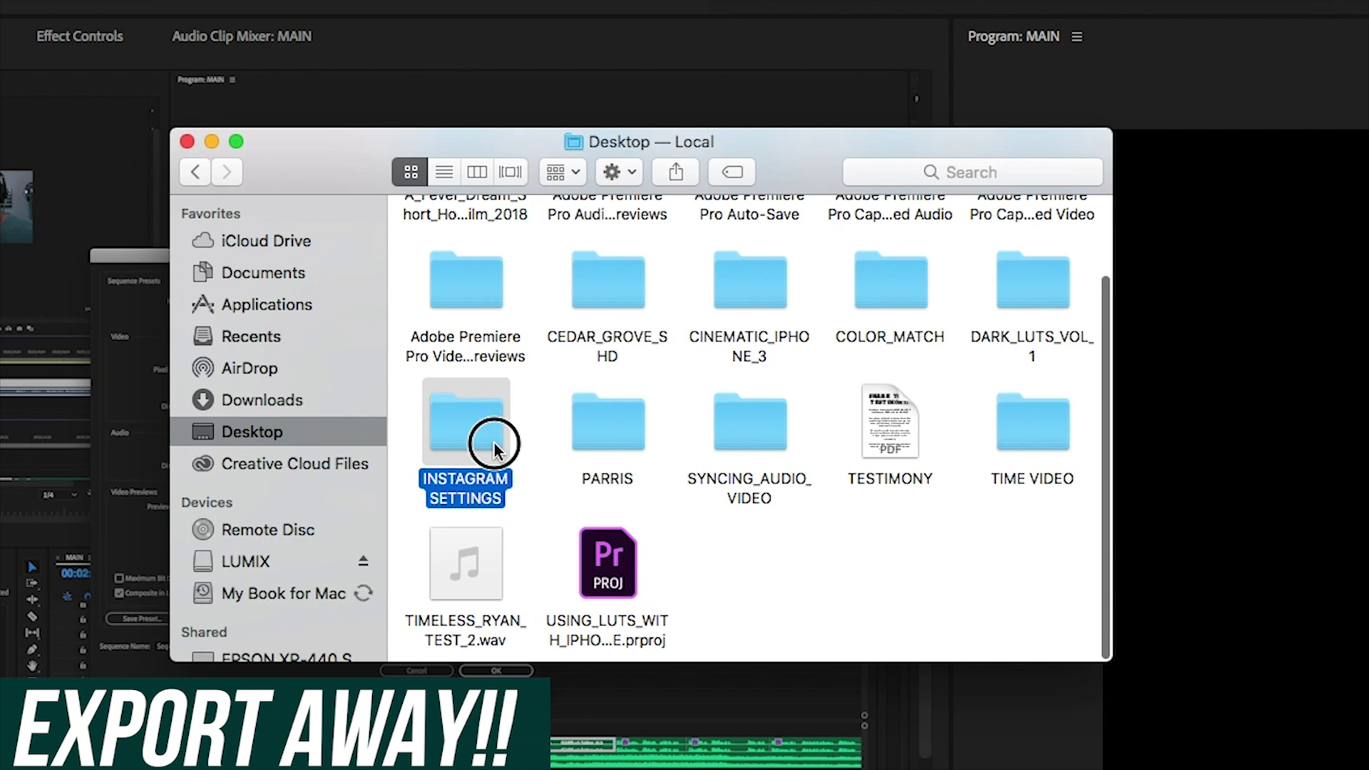
double_click(494, 447)
right_click(706, 264)
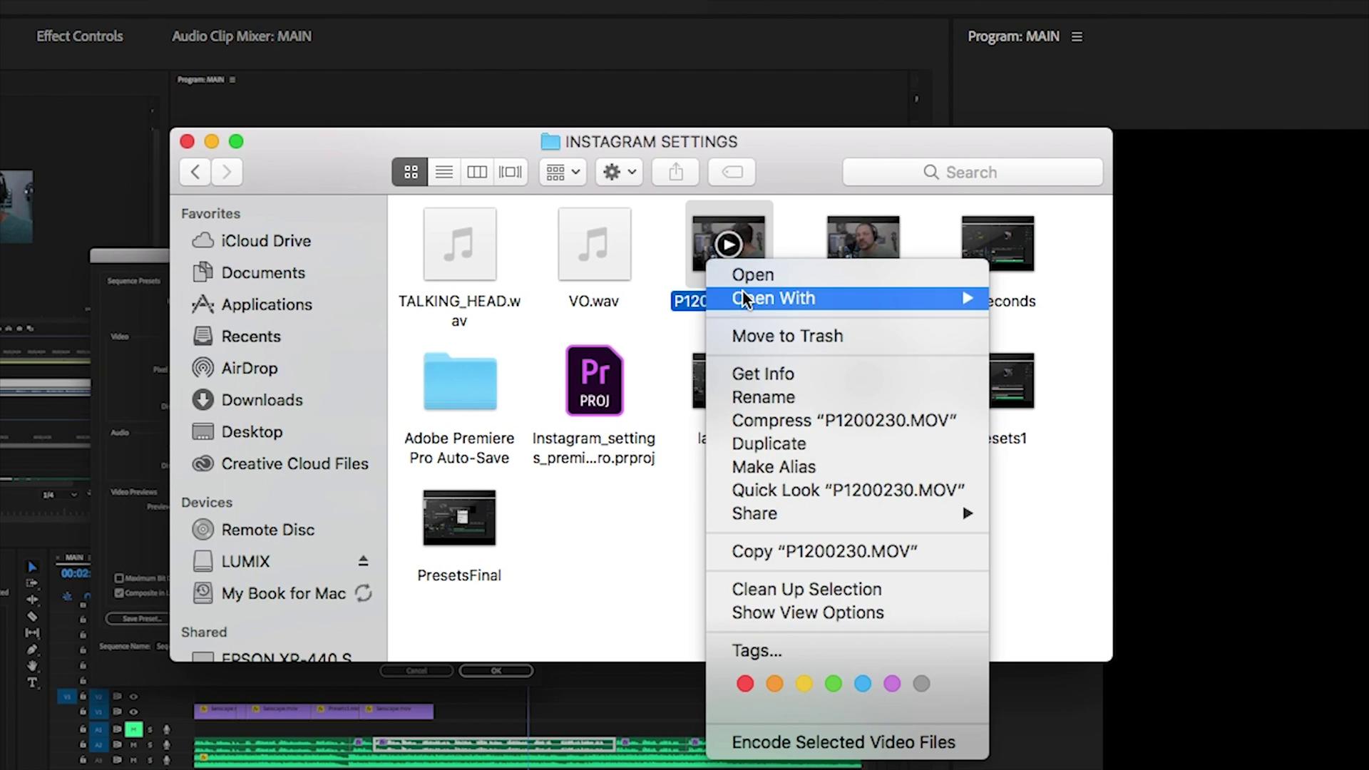
mouse_move(770, 514)
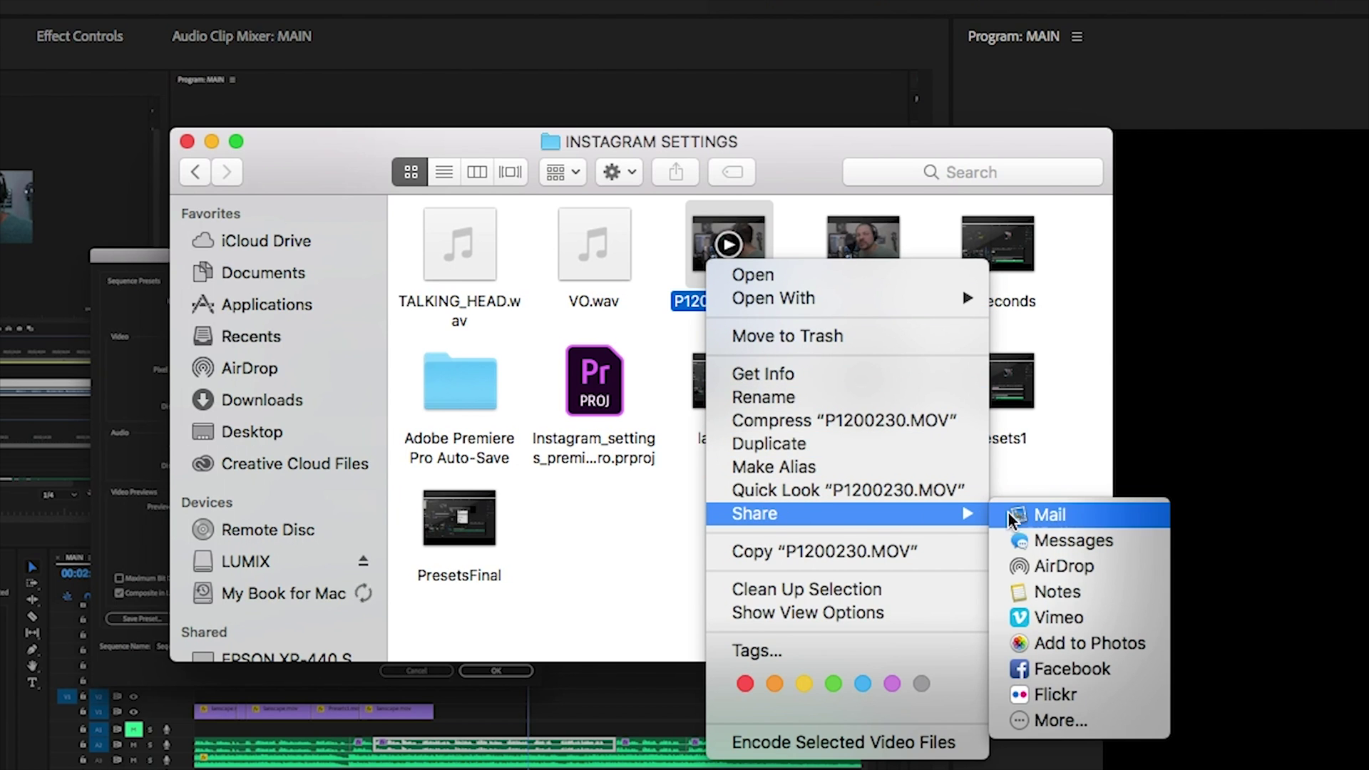
left_click(1050, 568)
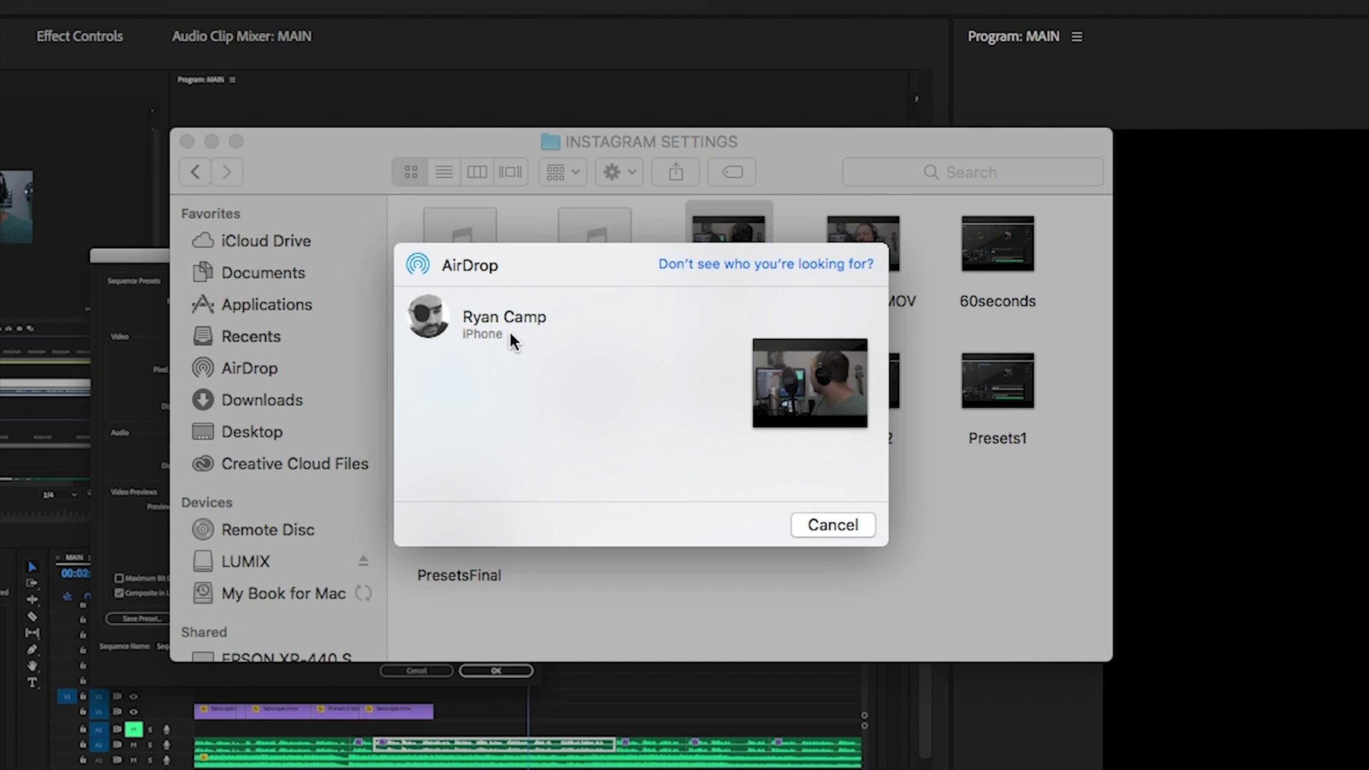
left_click(488, 327)
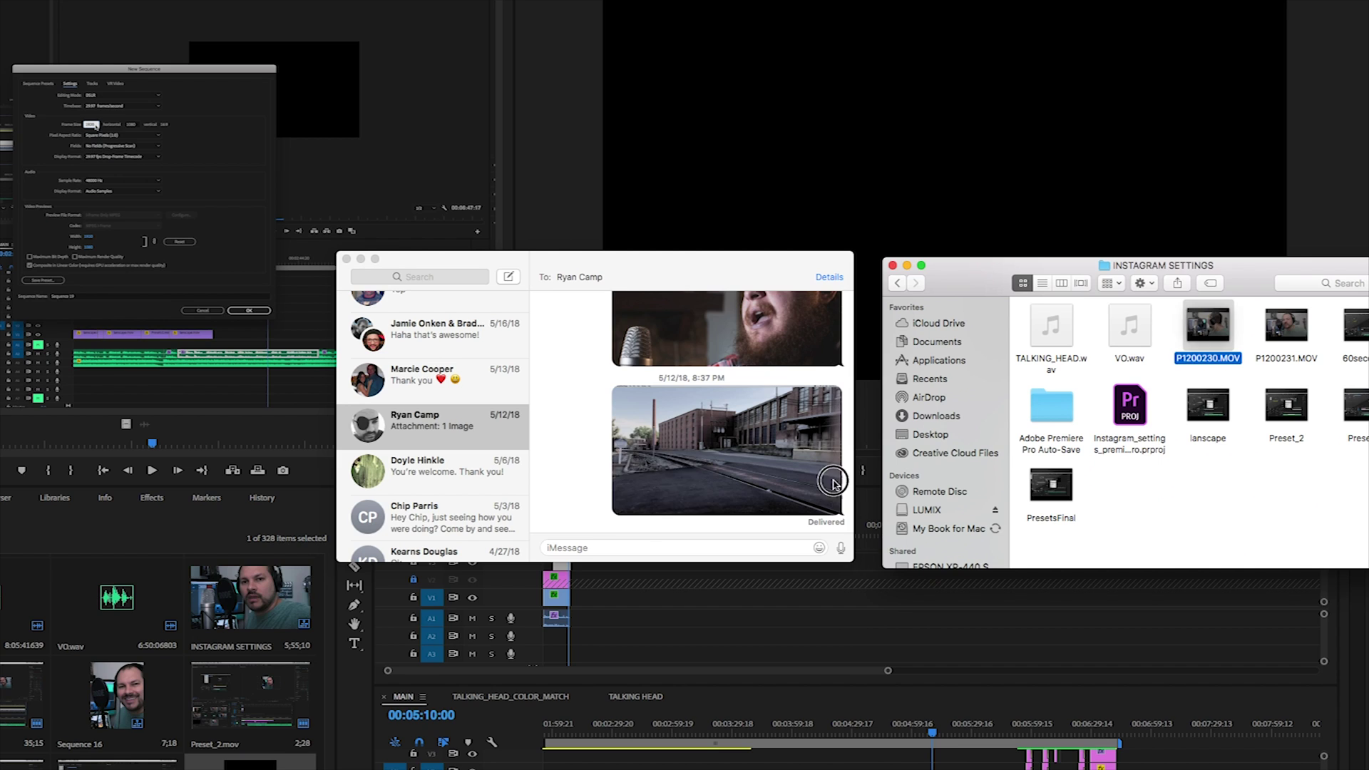
left_click_drag(832, 482, 582, 492)
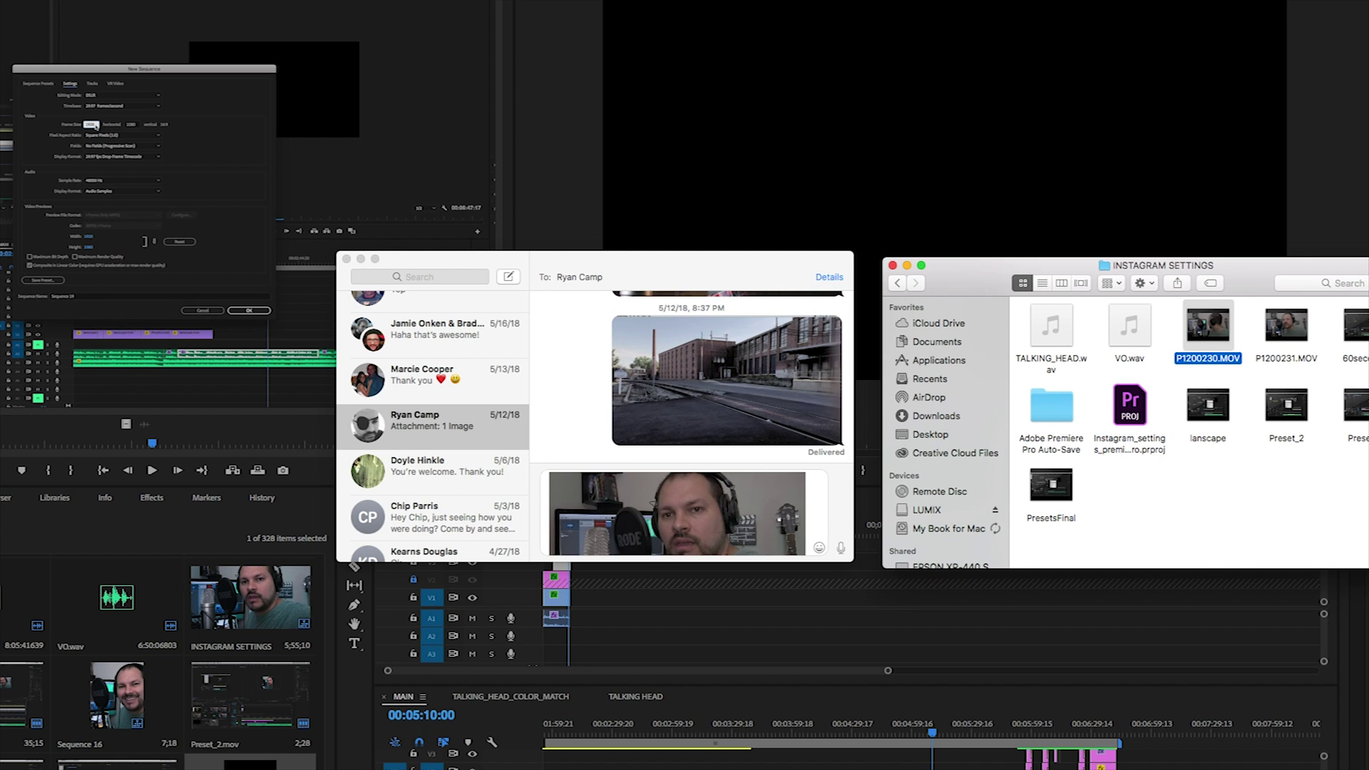